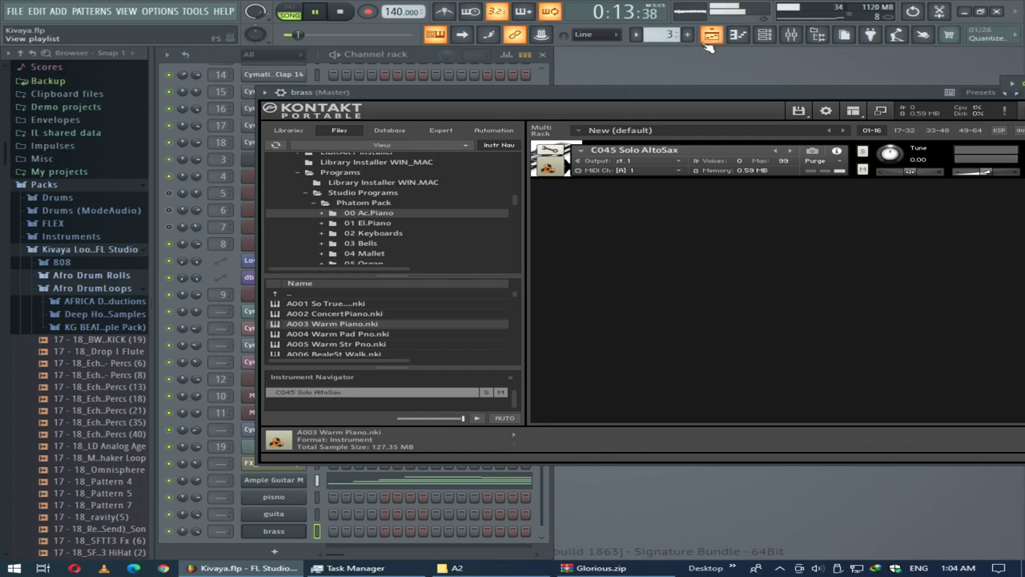
Move the Kontakt brass window out of the way, stop playback and enlarge the Playlist to show the arrangement's opening bars.
left_click_drag(902, 92, 873, 295)
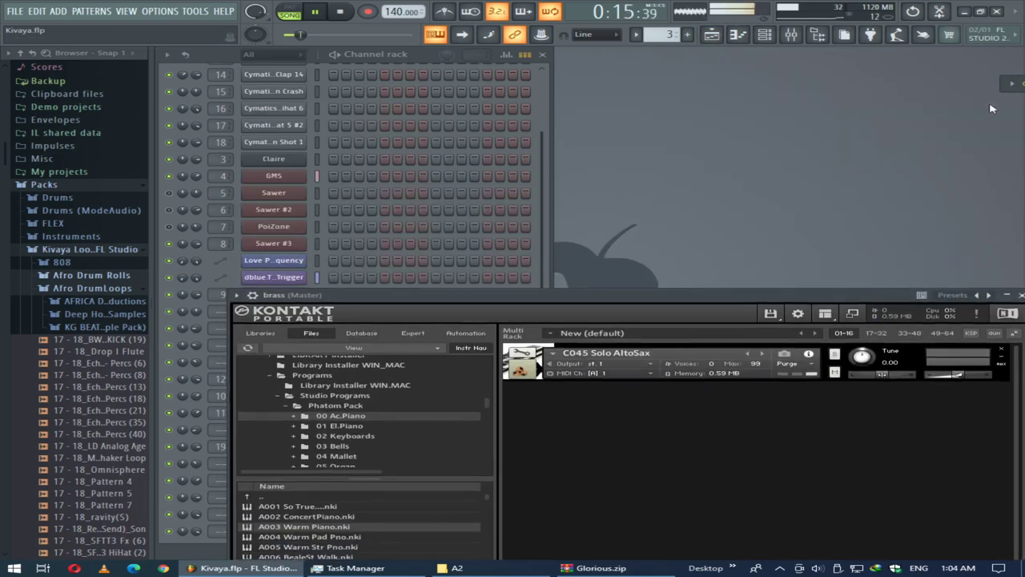
left_click_drag(1011, 91, 677, 187)
left_click(969, 87)
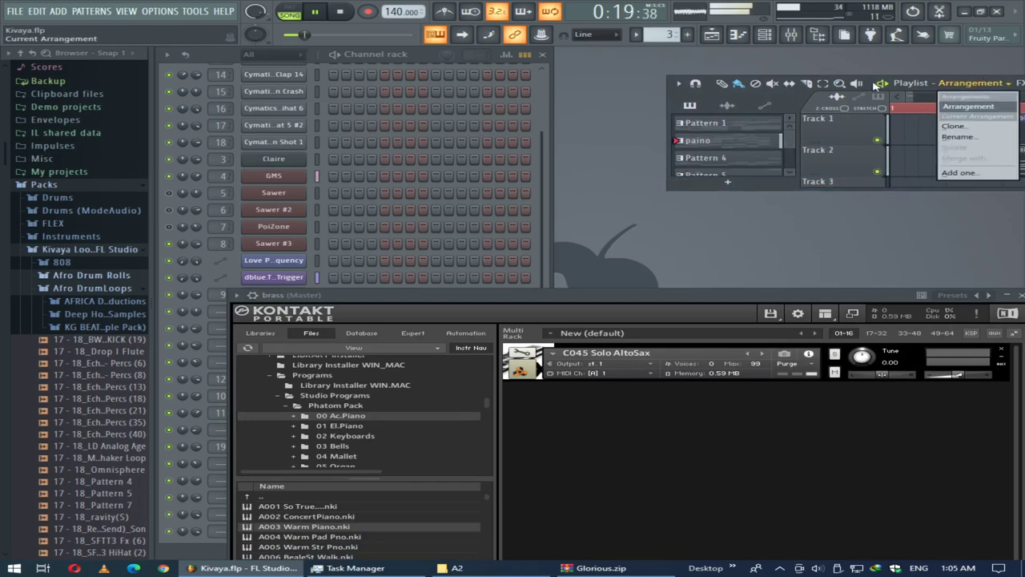
left_click(879, 84)
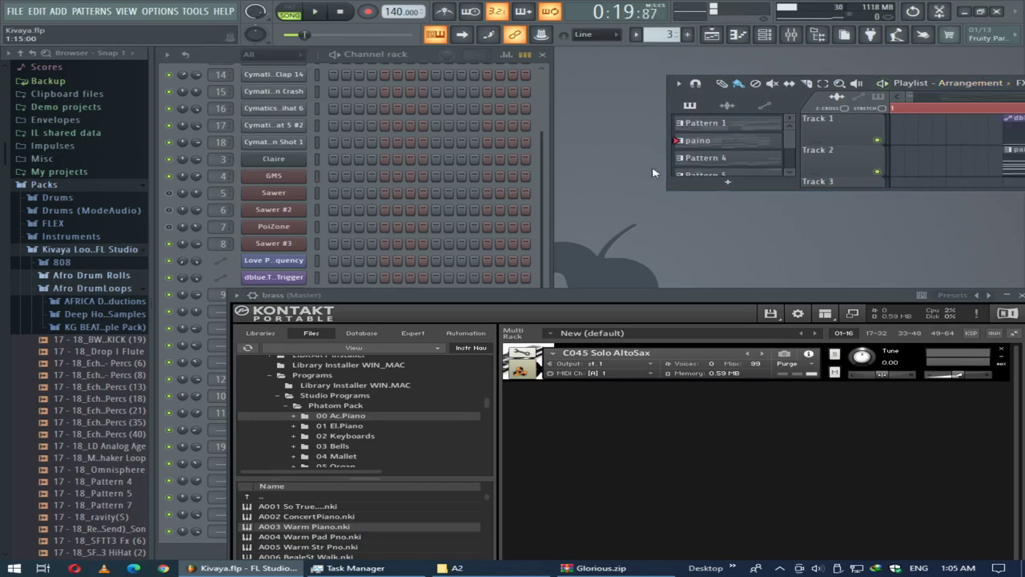
key("space")
left_click_drag(667, 188, 101, 450)
scroll(593, 341, "down", 5)
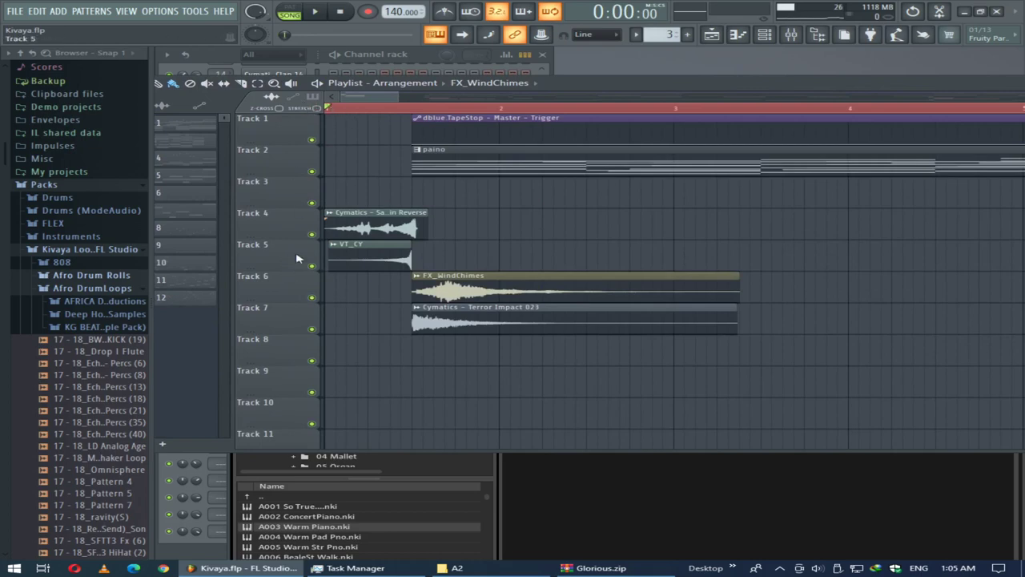
Solo Track 4 and add Tracks 5, 6 and 7 one by one, playing the intro after each change.
right_click(311, 234)
key("space")
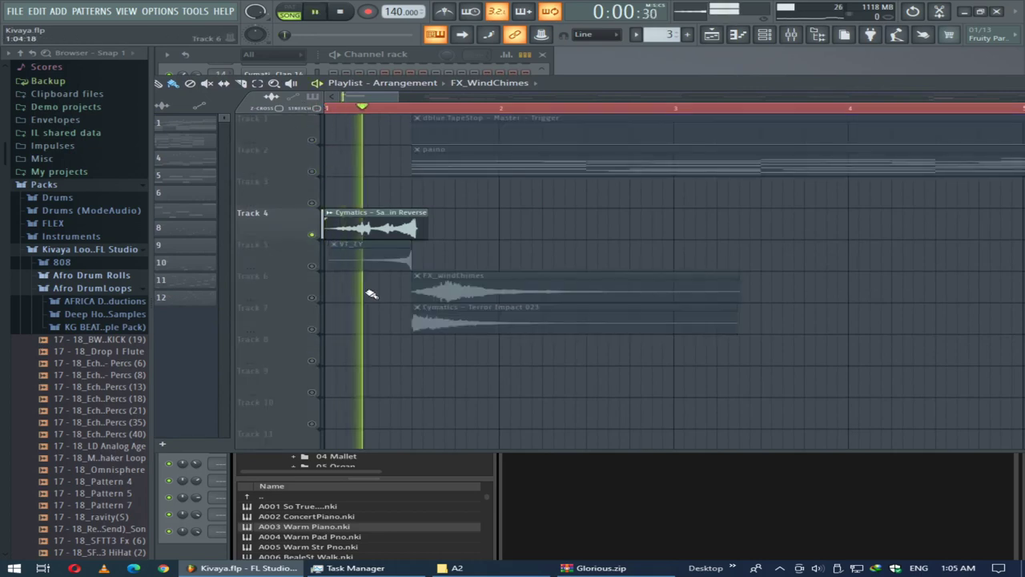
key("space")
left_click(312, 266)
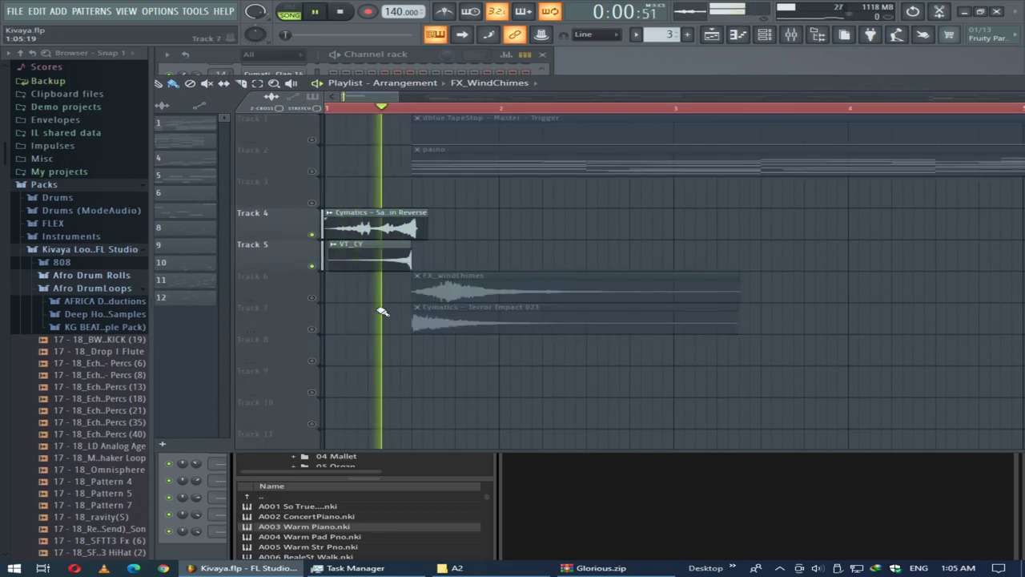
key("space")
left_click(311, 297)
key("space")
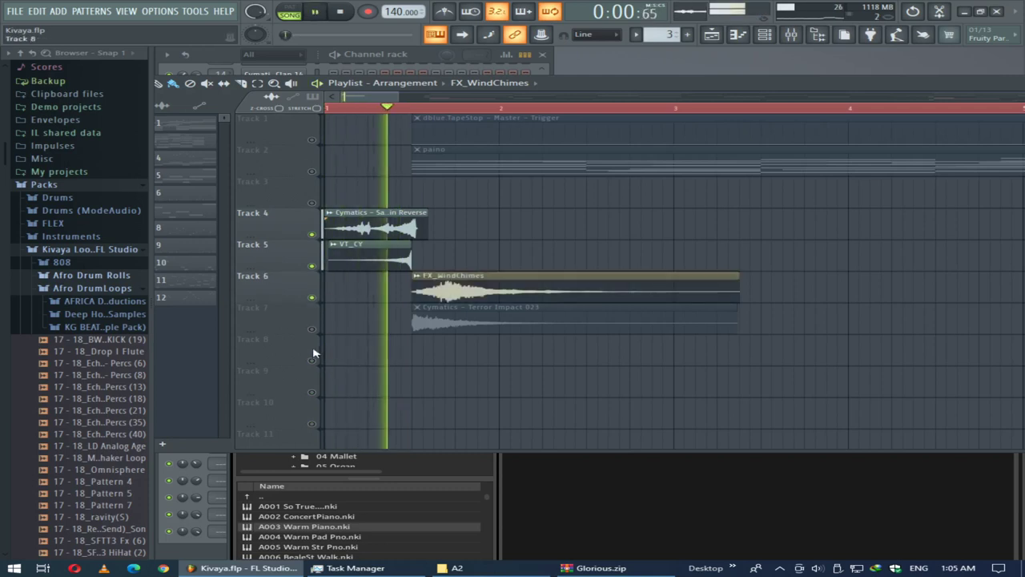
key("space")
left_click(312, 328)
key("space")
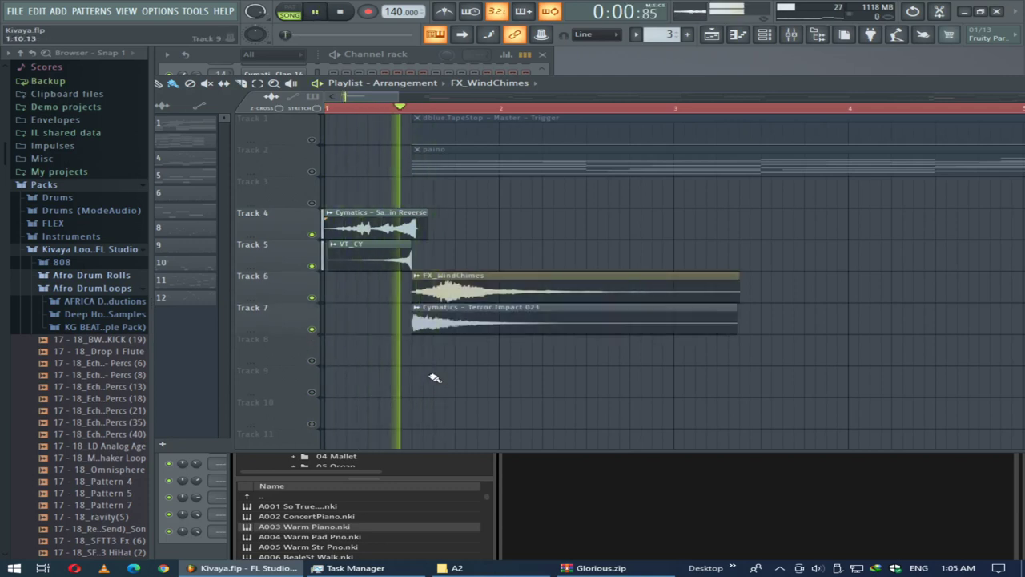
key("space")
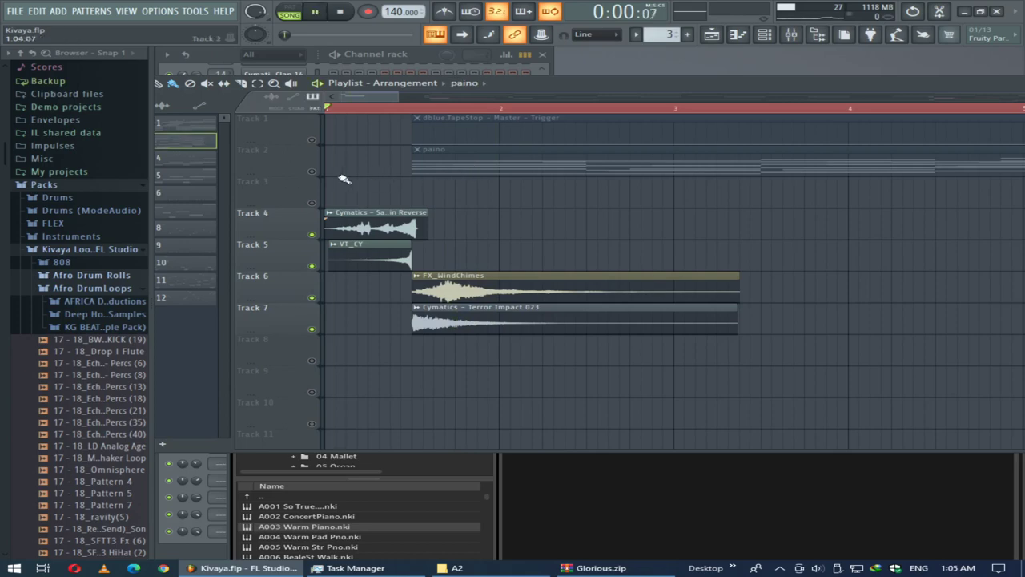
key("space")
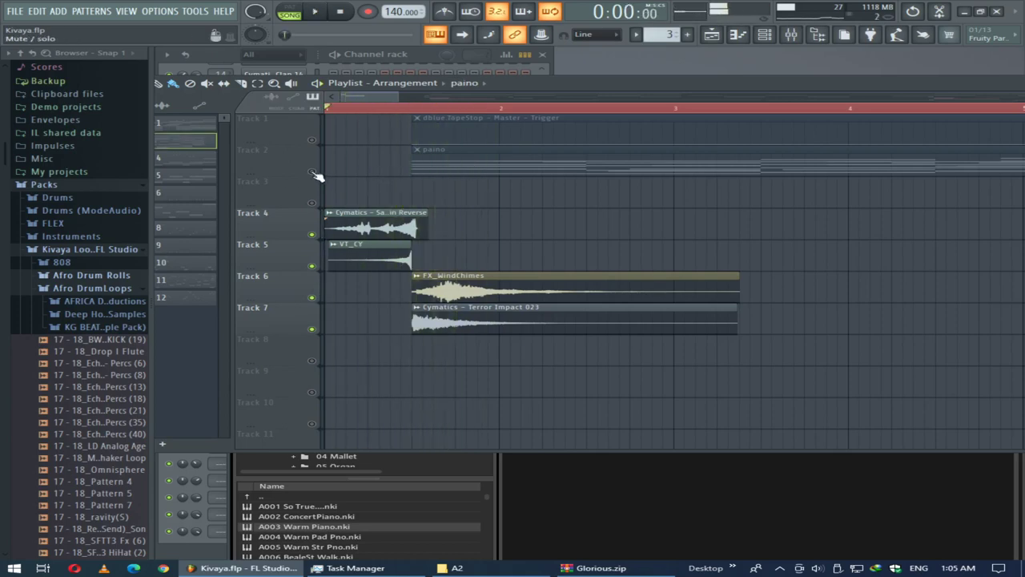
Solo Track 2 with the paino clips and move the Playlist and Kontakt windows to uncover the Channel rack.
left_click(311, 172)
scroll(499, 272, "down", 5, "ctrl")
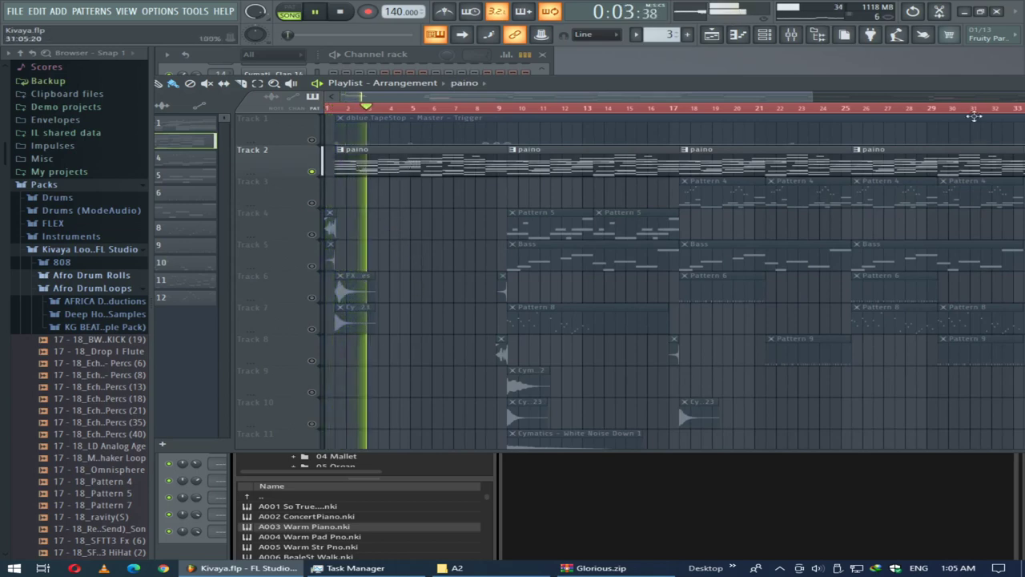
left_click_drag(919, 87, 809, 428)
left_click_drag(802, 294, 968, 89)
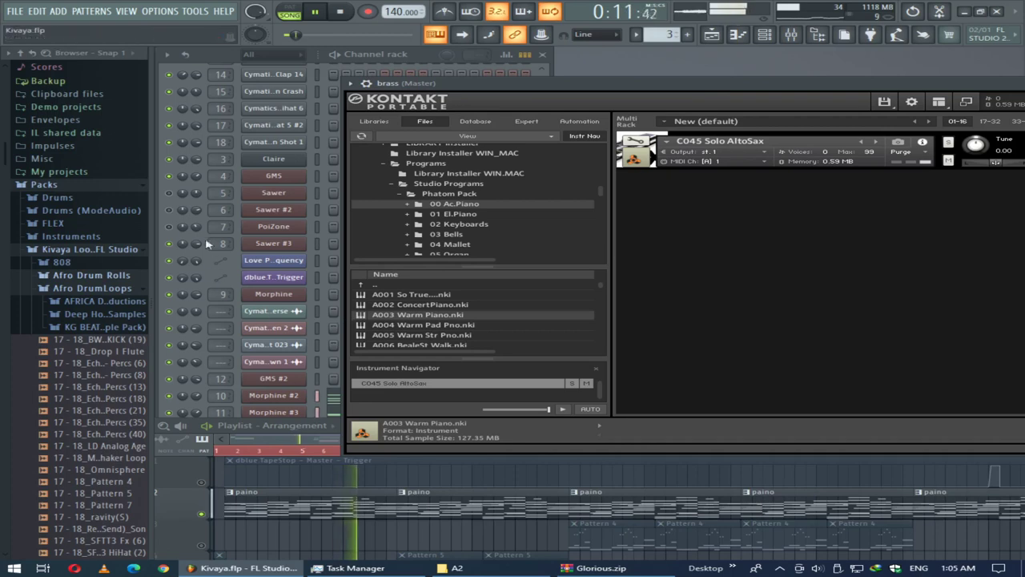
Unmute the Sawer channel and bring the Morphine #2 synth window fully into view.
left_click(170, 191)
scroll(422, 334, "down", 2)
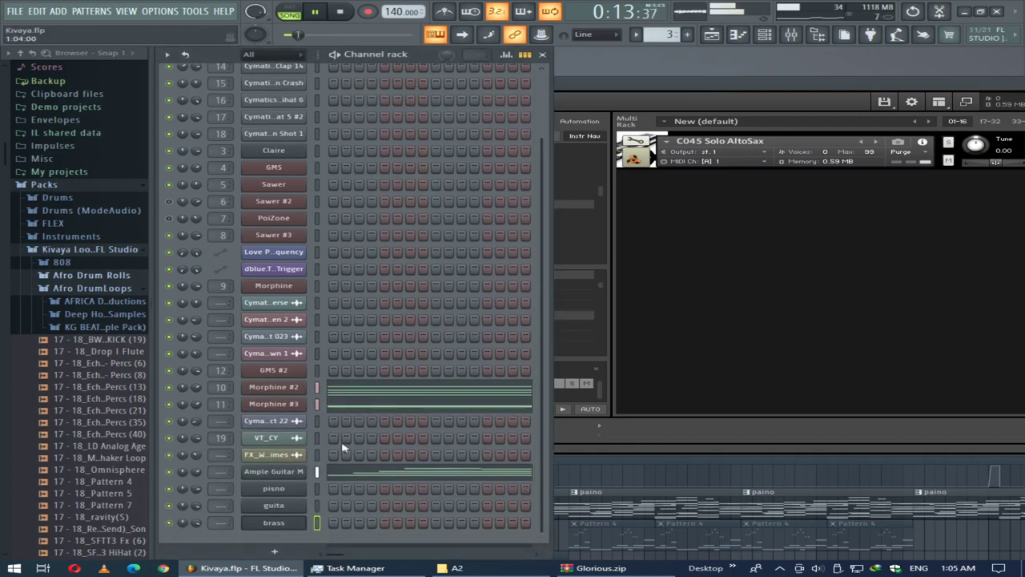
left_click(299, 392)
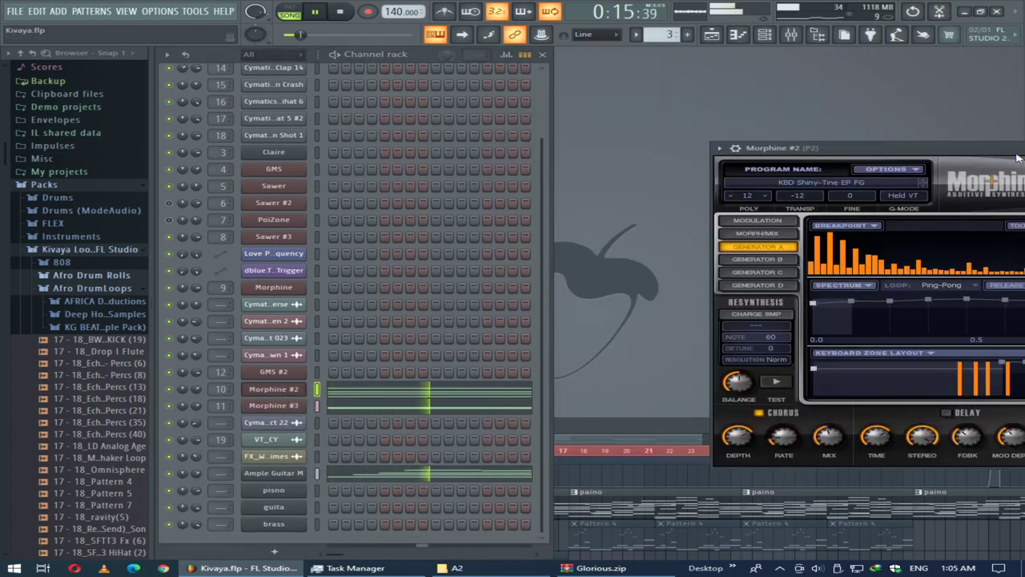
left_click_drag(951, 160, 504, 72)
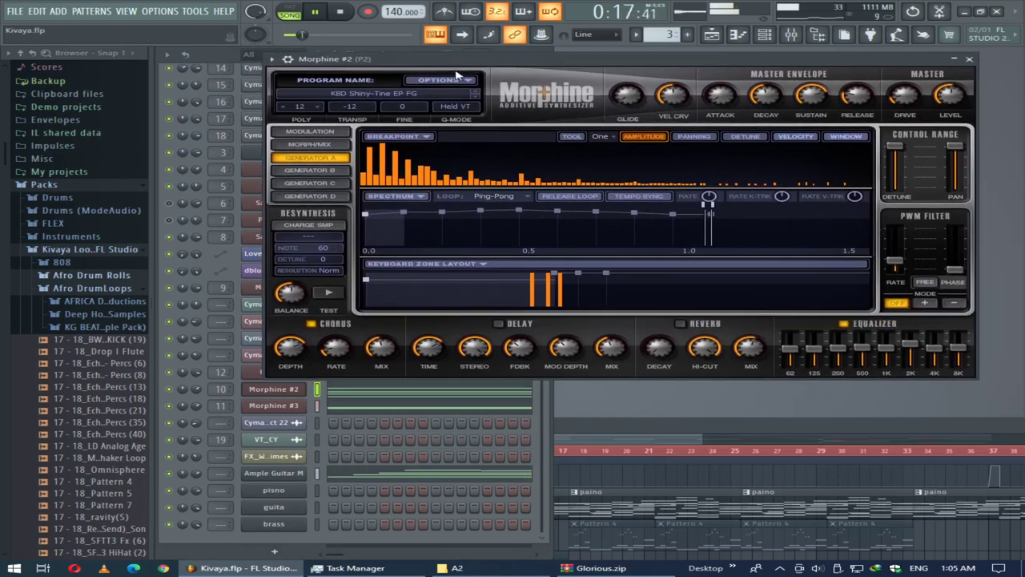
Review the Morphine #2 channel's chords in the Piano roll from bar 1 to the end of bar 8.
left_click(407, 394)
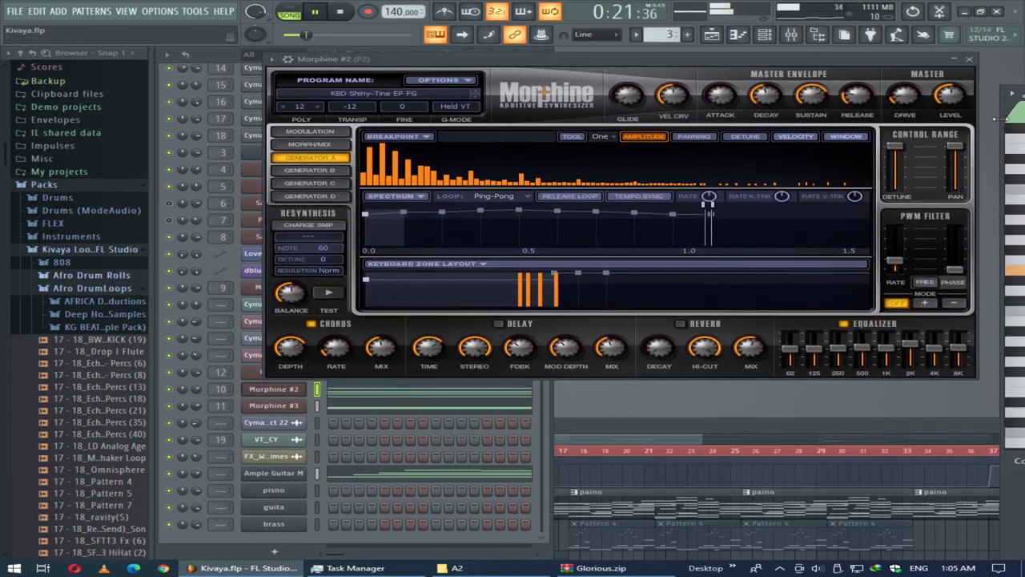
left_click_drag(995, 118, 771, 133)
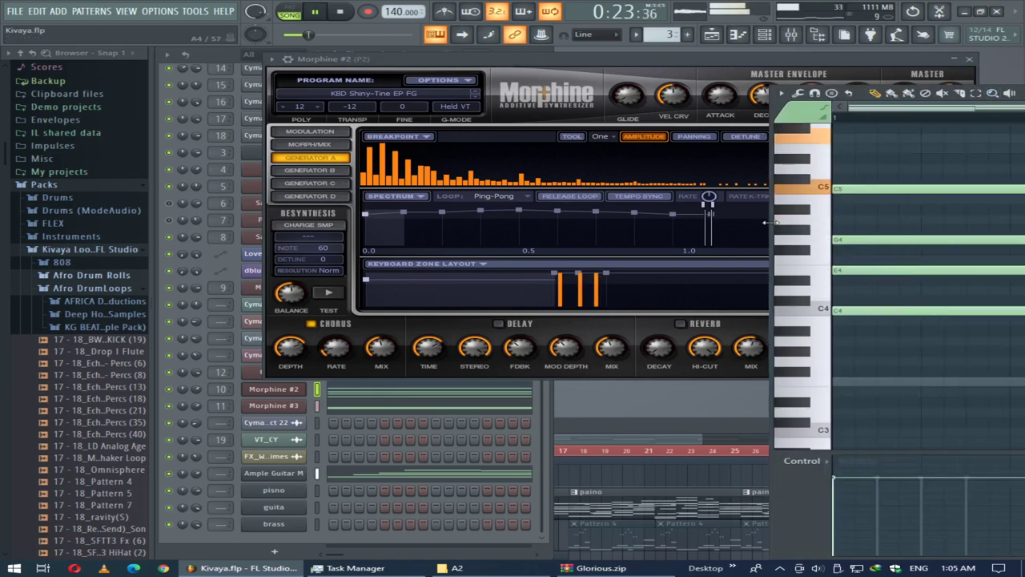
left_click_drag(783, 228, 328, 228)
scroll(854, 318, "down", 3)
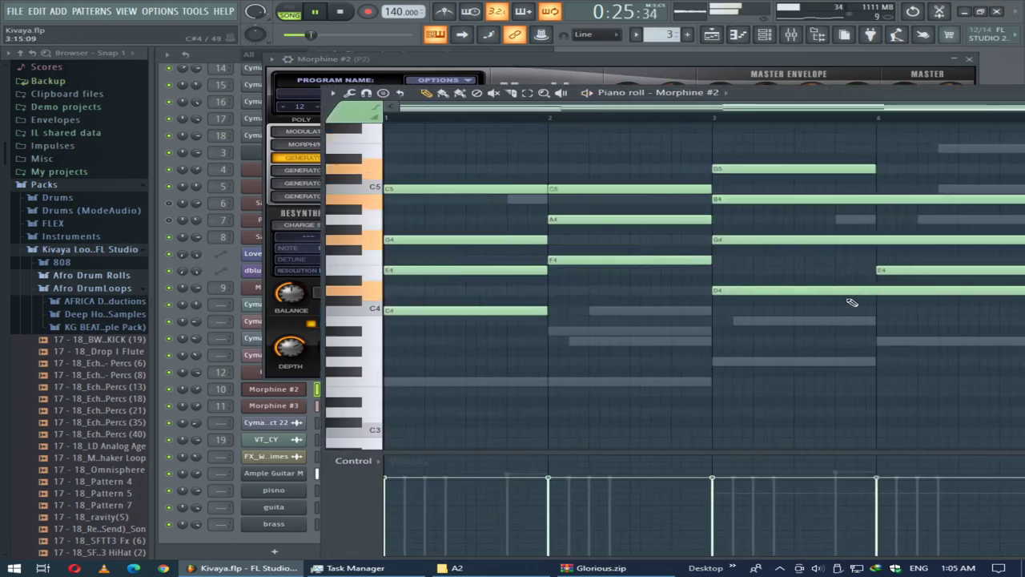
left_click_drag(881, 96, 636, 67)
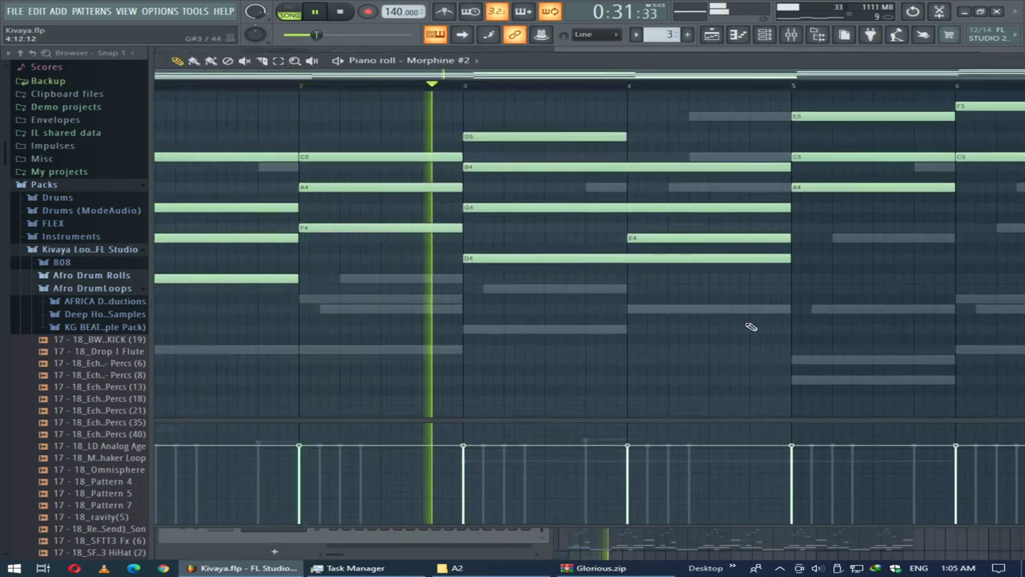
left_click_drag(660, 75, 1024, 75)
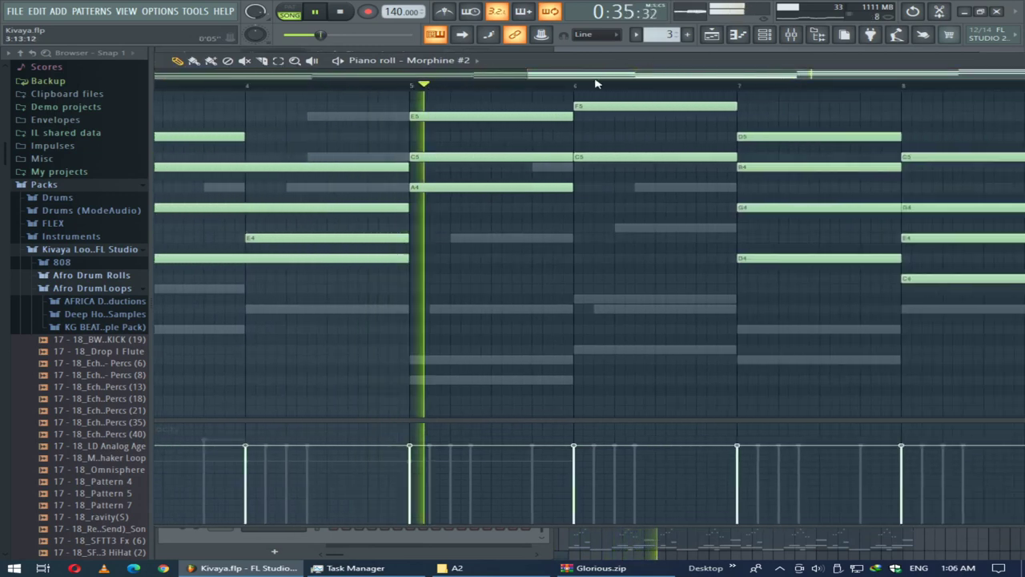
left_click_drag(599, 81, 386, 212)
left_click_drag(984, 218, 973, 218)
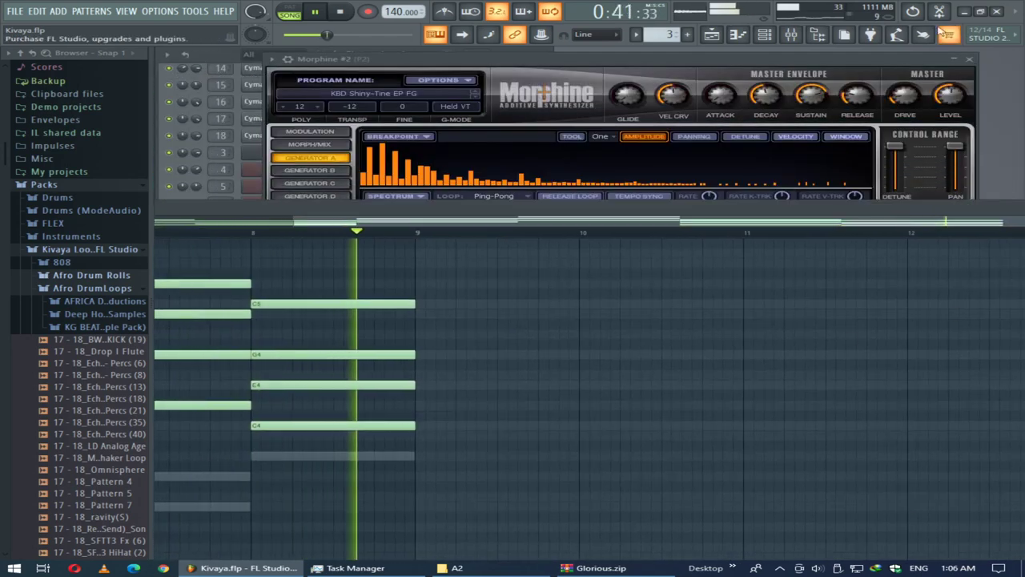
Open the Morphine #3 channel's plugin window and check its detailed settings and plugin options.
left_click(209, 97)
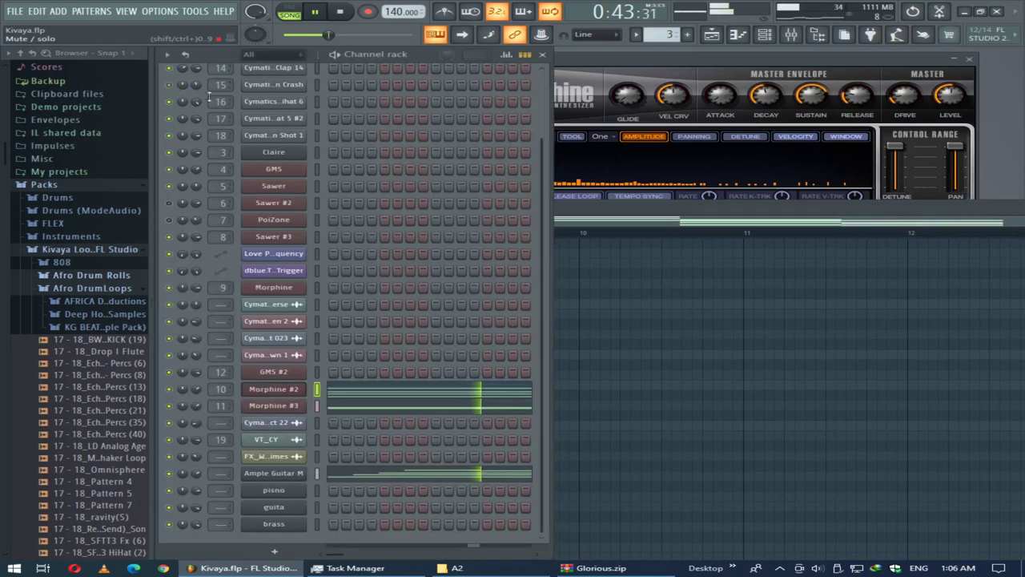
left_click(285, 408)
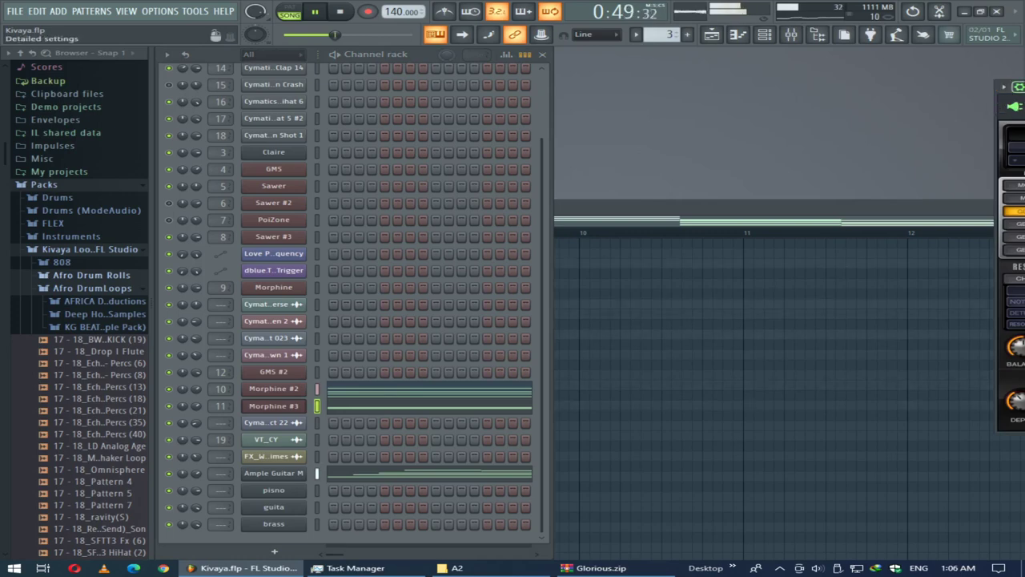
left_click(1018, 86)
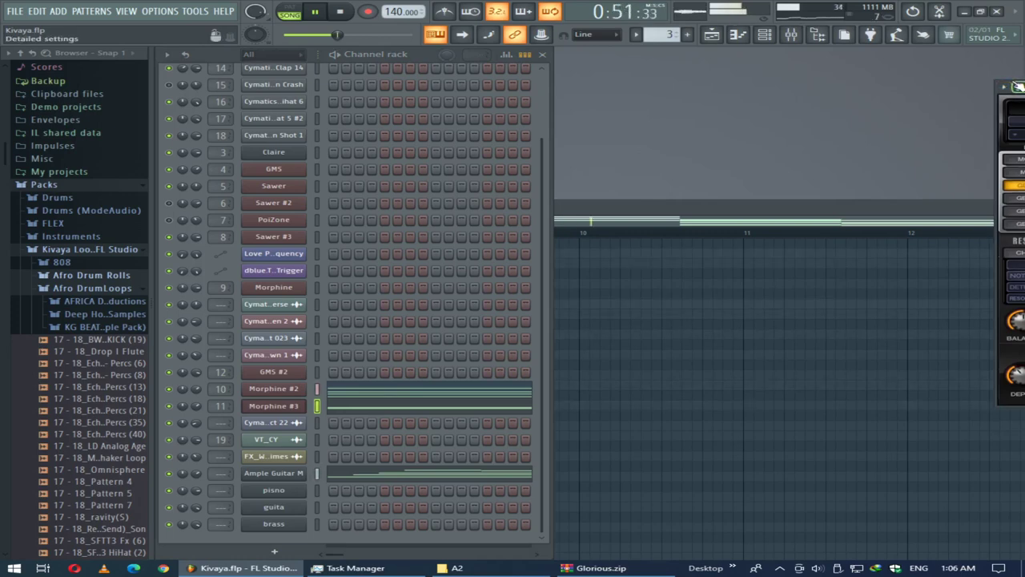
left_click(1014, 100)
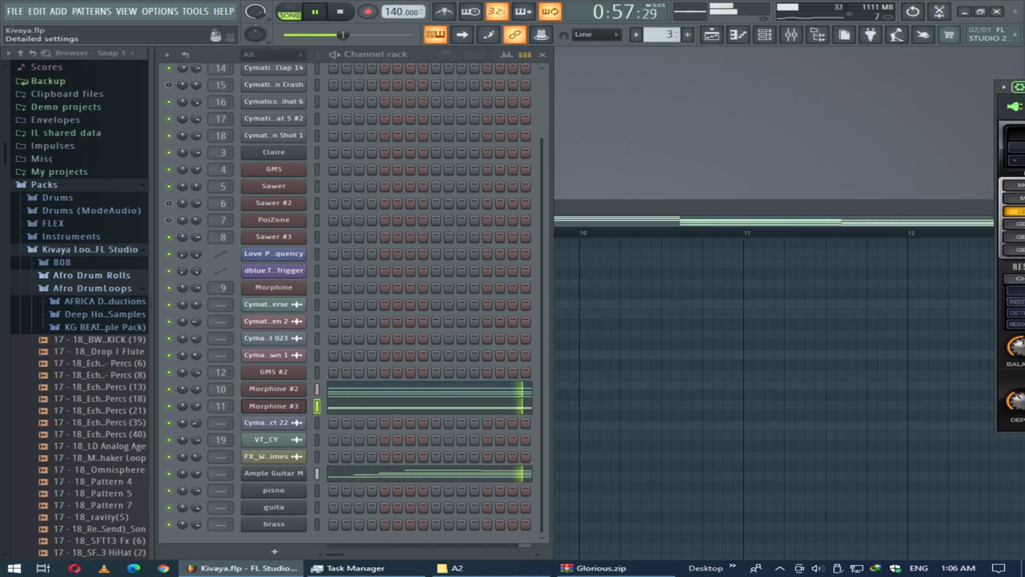
left_click(1019, 87)
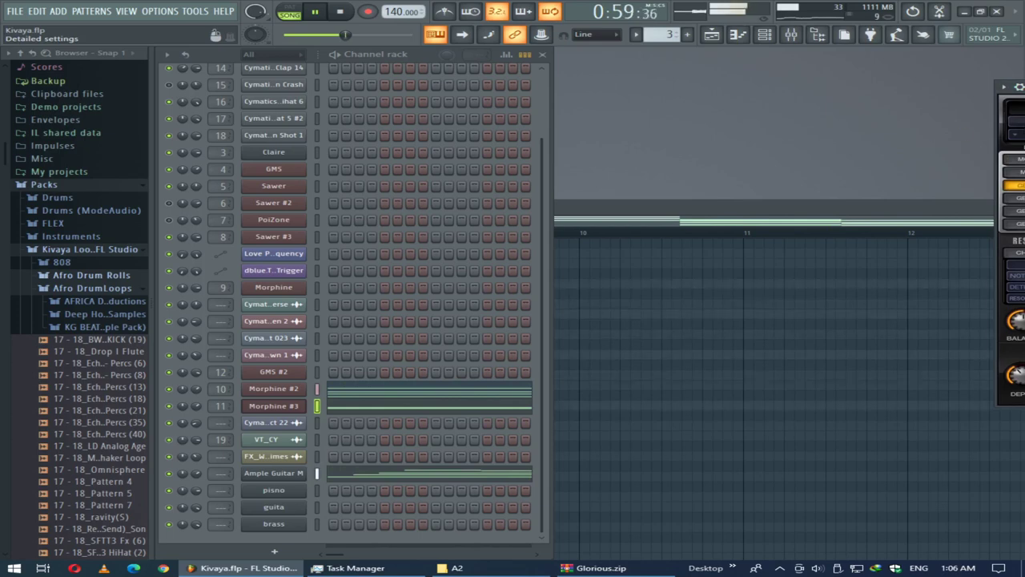
left_click(1005, 86)
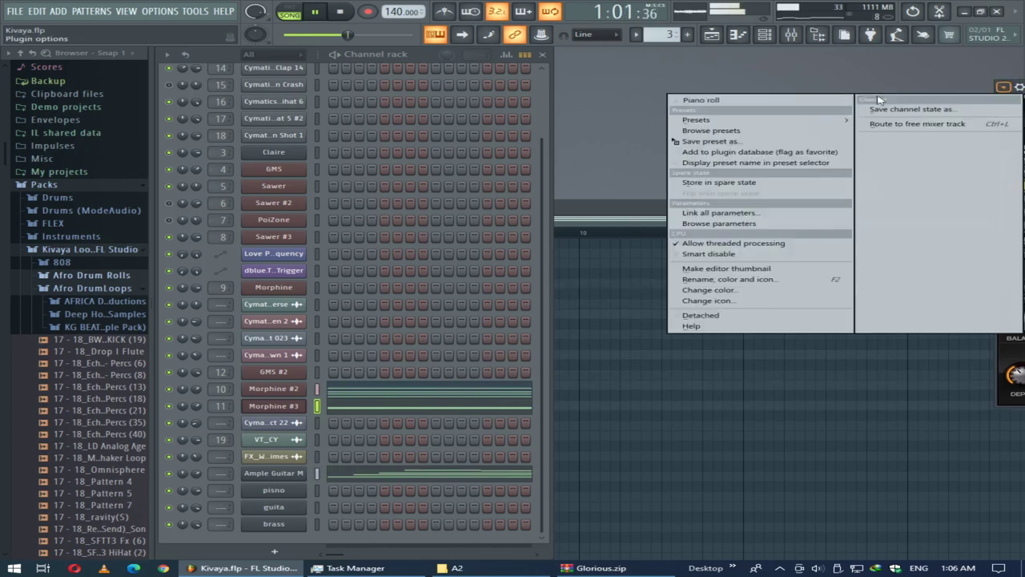
left_click(996, 85)
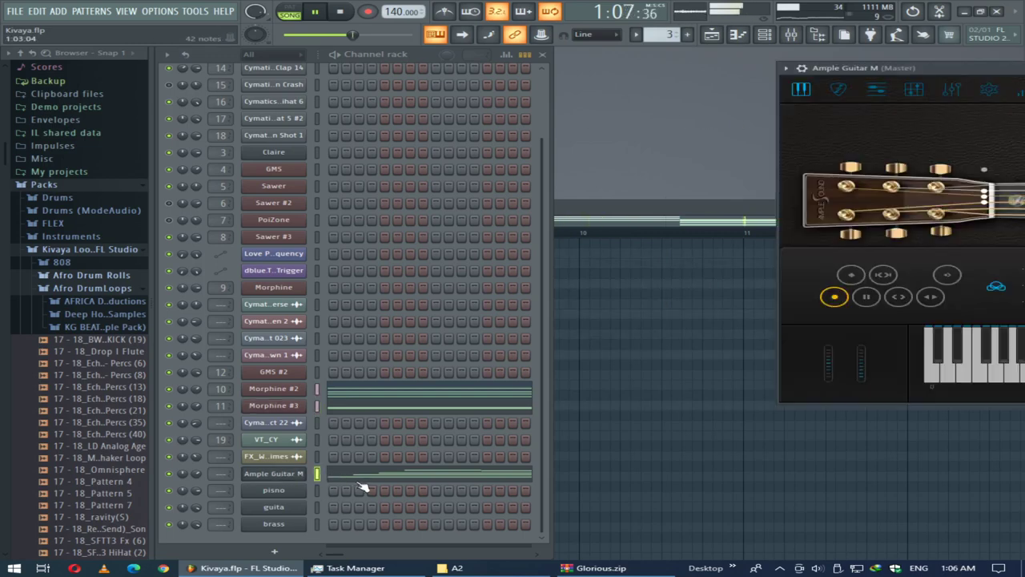
Examine the Ample Guitar M plugin and its Piano roll notes across bars 1 to 8, clearing both windows away when done.
left_click_drag(923, 67, 325, 53)
left_click_drag(673, 54, 541, 54)
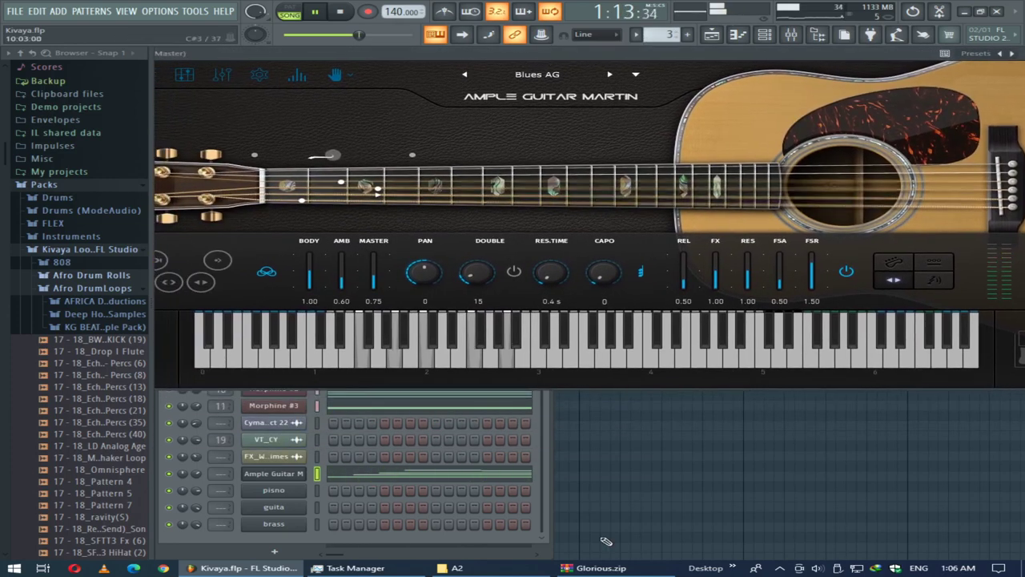
left_click(454, 475)
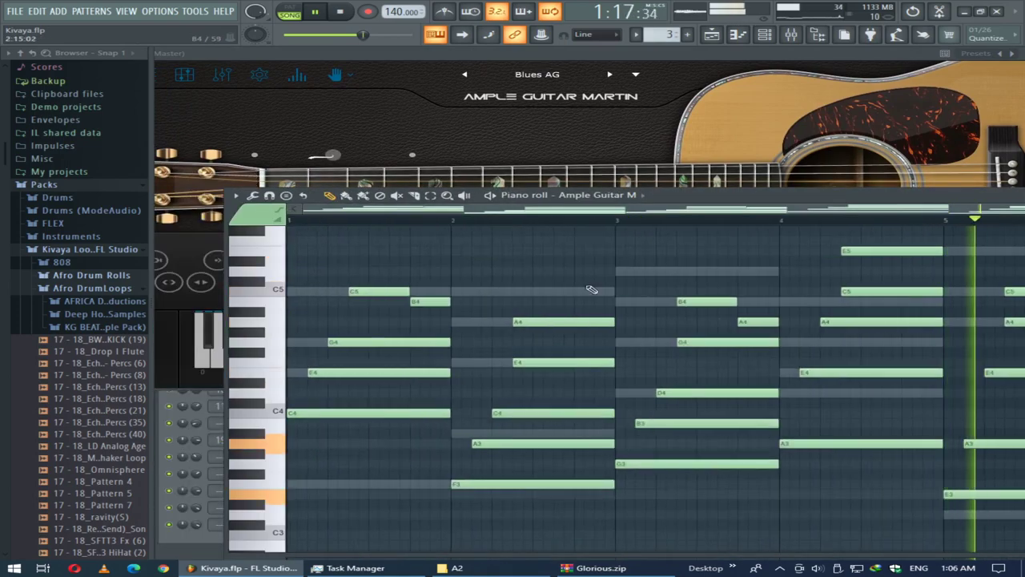
left_click_drag(669, 211, 797, 216)
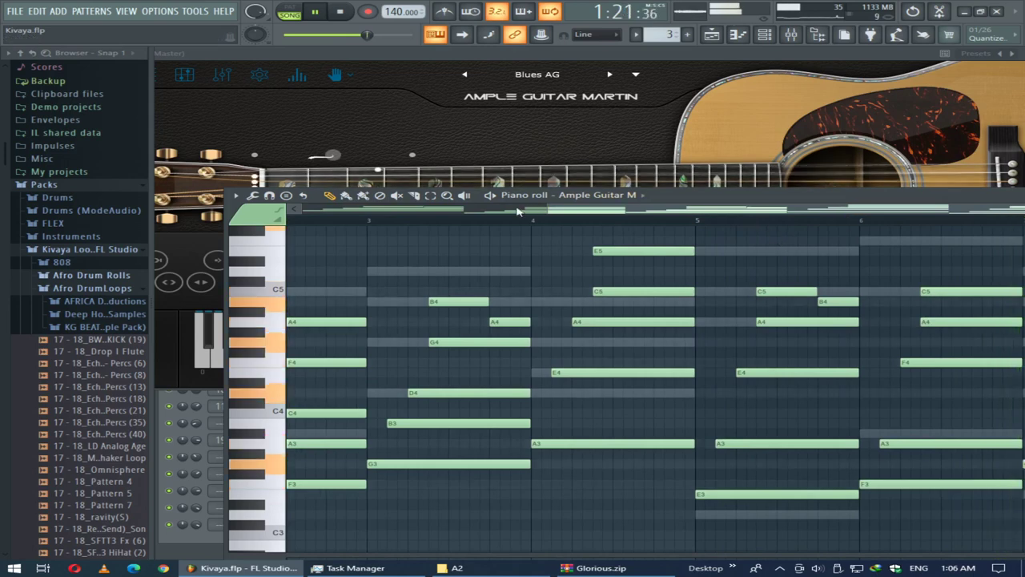
left_click_drag(602, 213, 933, 203)
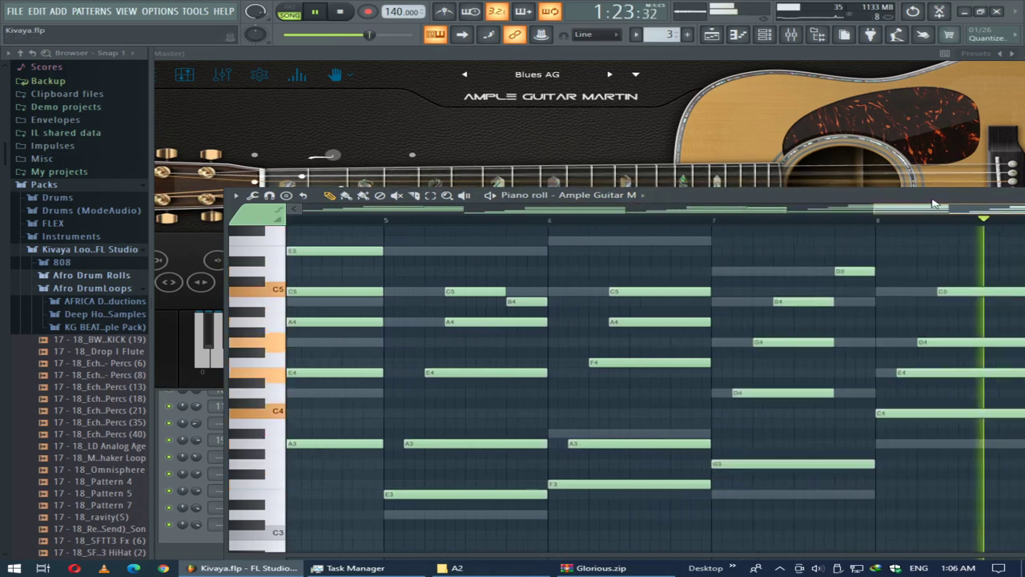
left_click_drag(857, 213, 349, 230)
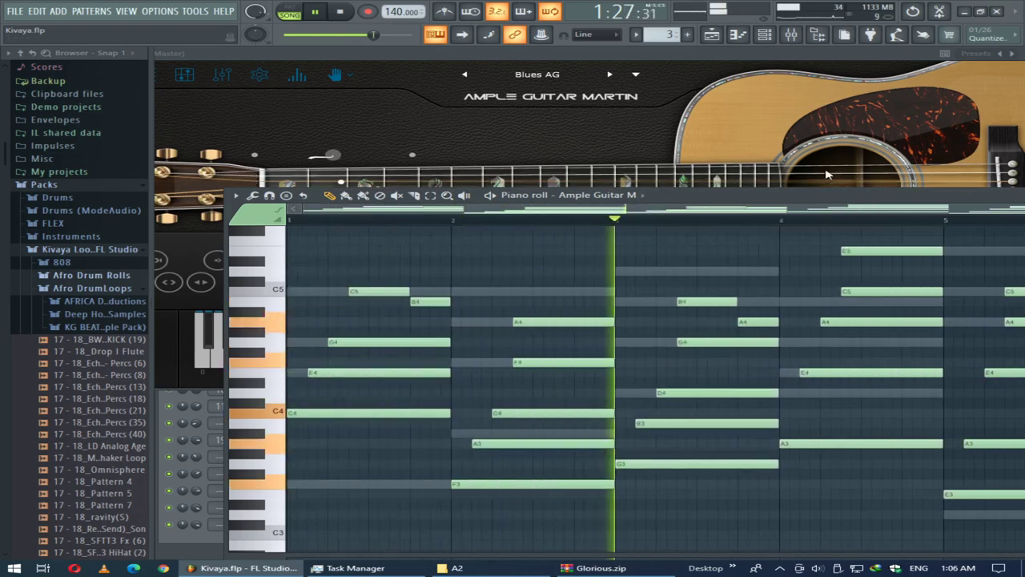
left_click_drag(920, 197, 40, 406)
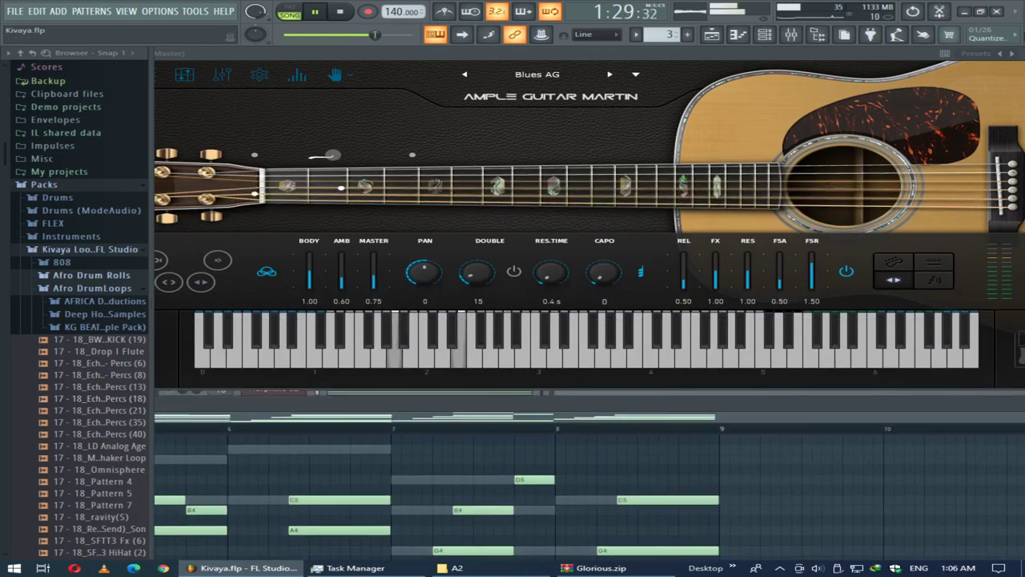
left_click_drag(877, 69, 874, 435)
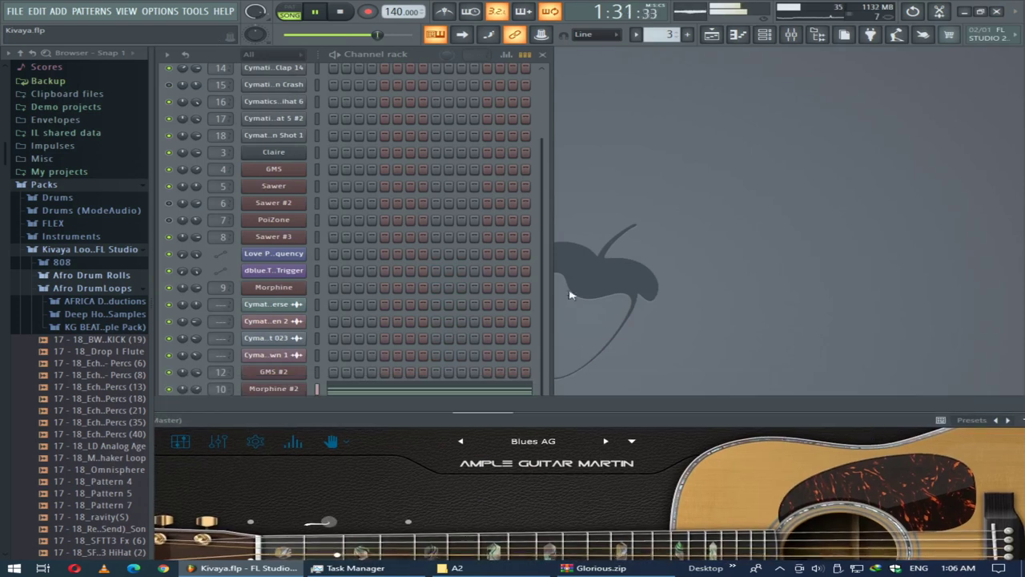
Open the Morphine #3 channel's plugin window from the lower part of the Channel rack, followed by its Piano roll.
left_click(544, 115)
scroll(449, 449, "down", 2)
scroll(435, 506, "down", 3)
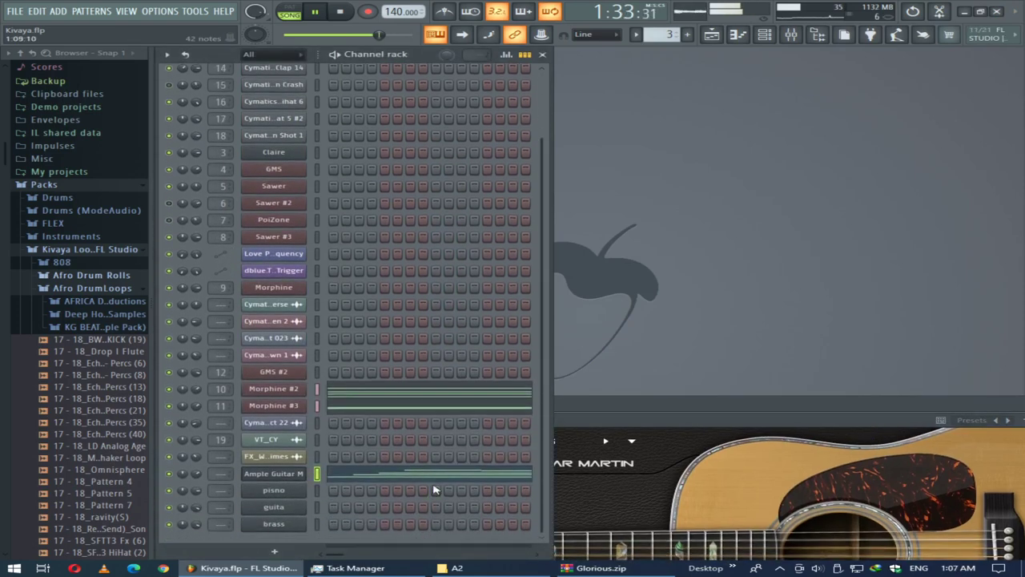
left_click(273, 406)
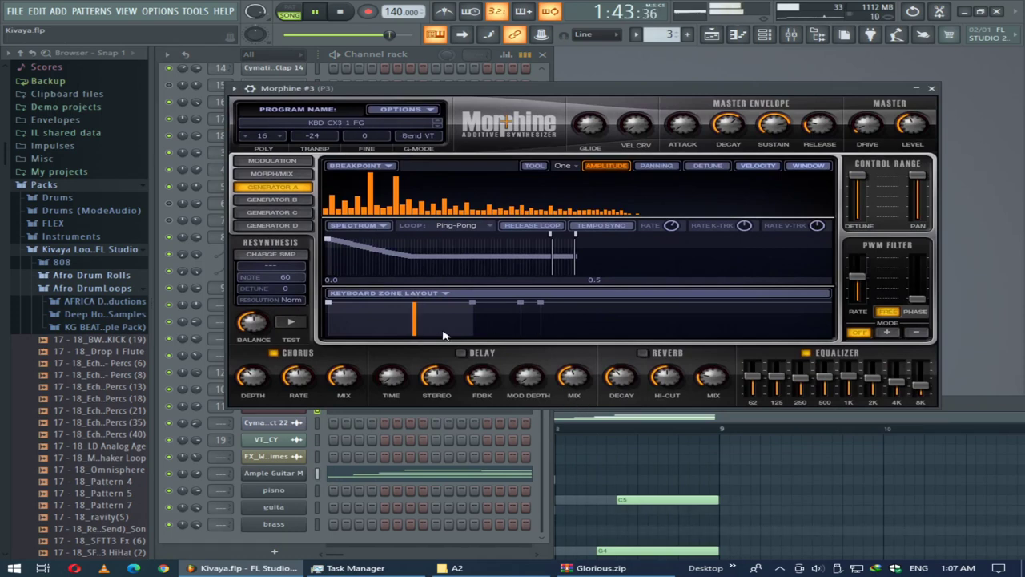
left_click(470, 542)
left_click(432, 405)
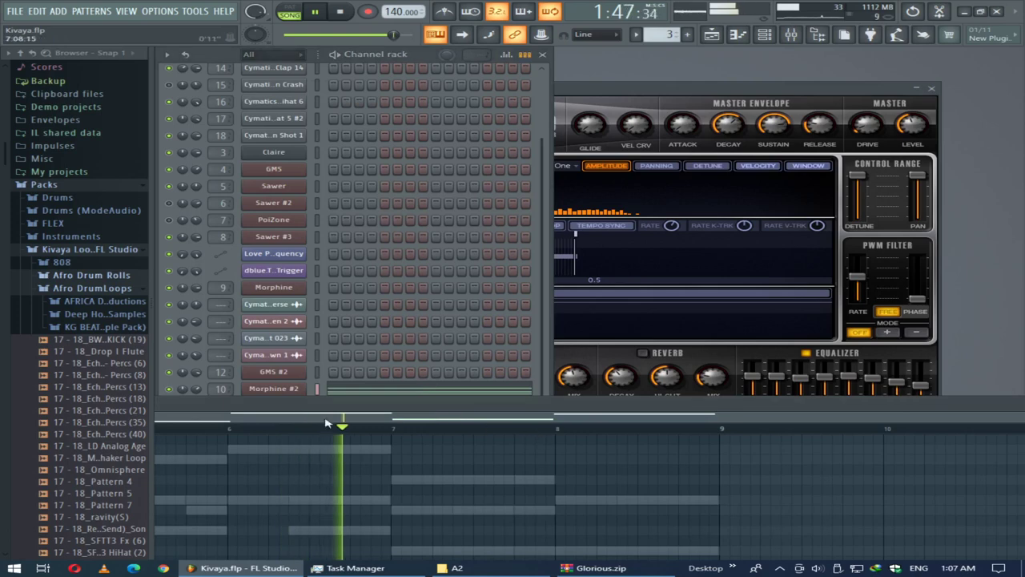
Review the Morphine #3 bass notes in the Piano roll up to the end of bar 8, moving the roll out of the way when done.
left_click_drag(513, 406, 735, 77)
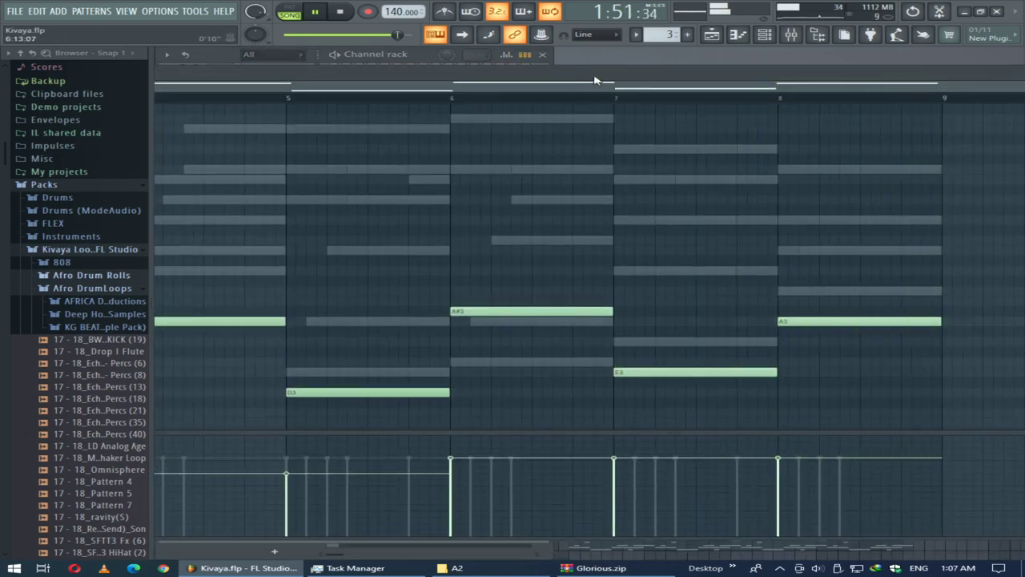
left_click_drag(602, 78, 874, 66)
left_click_drag(350, 59, 621, 65)
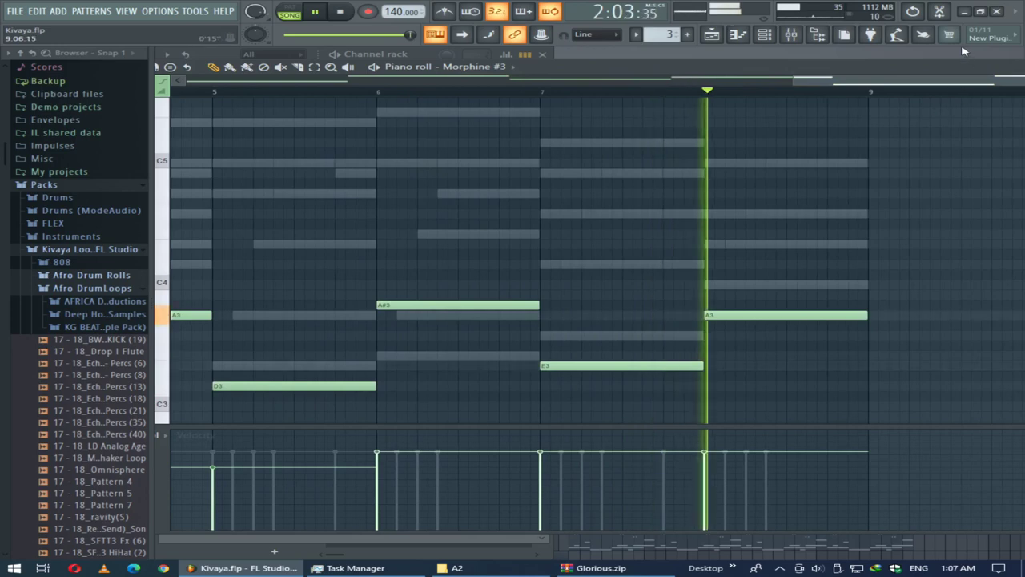
left_click_drag(889, 64, 518, 405)
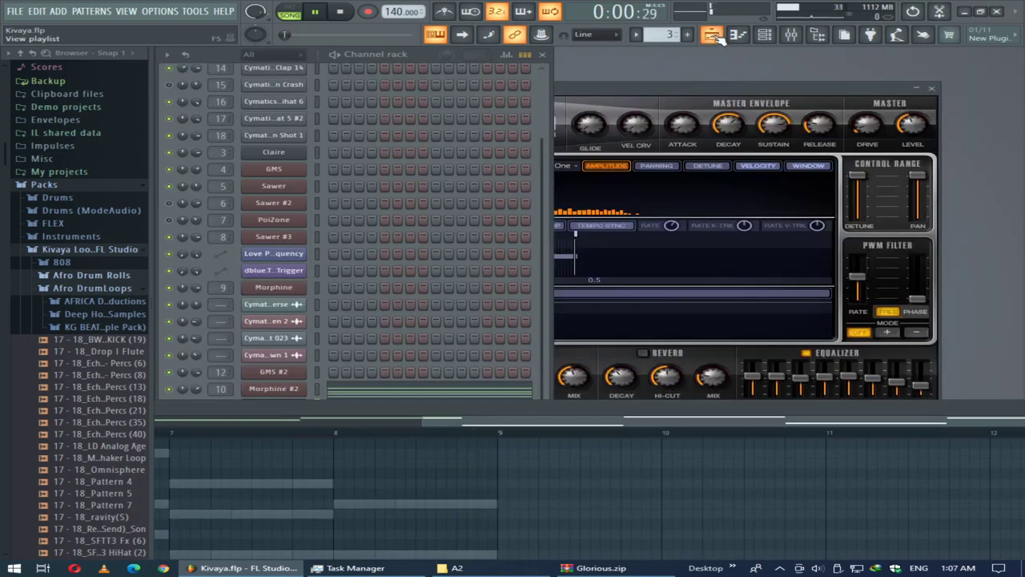
Bring the Playlist fully into view, select Pattern 5, solo Track 4 and play it from bar 9.
left_click(713, 37)
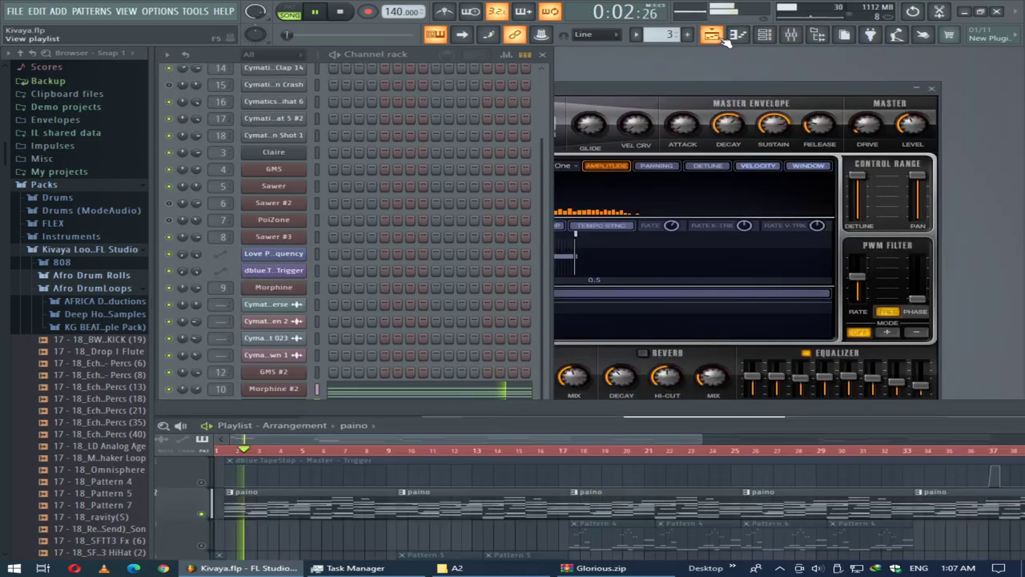
left_click_drag(609, 430, 608, 126)
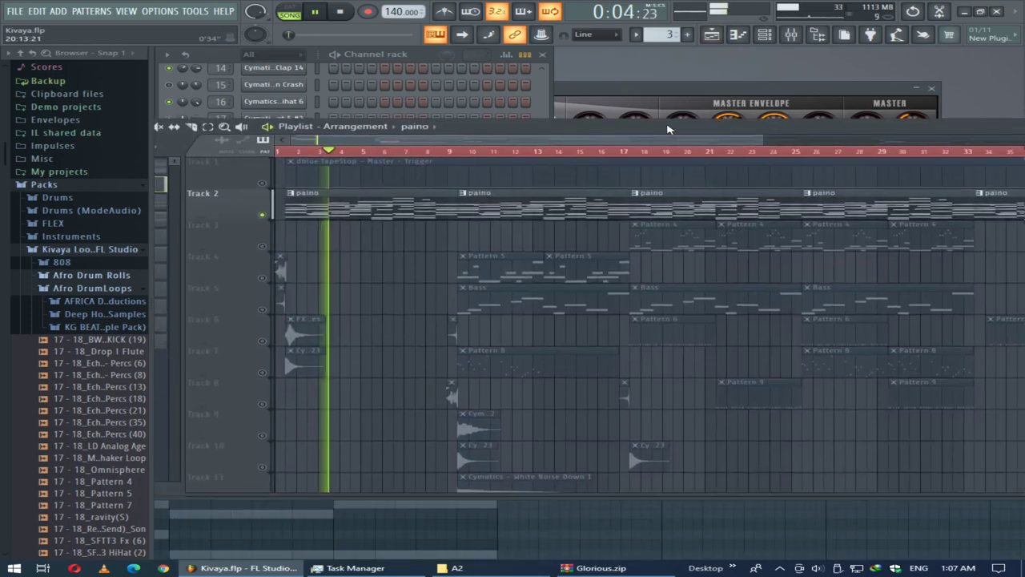
left_click(521, 269)
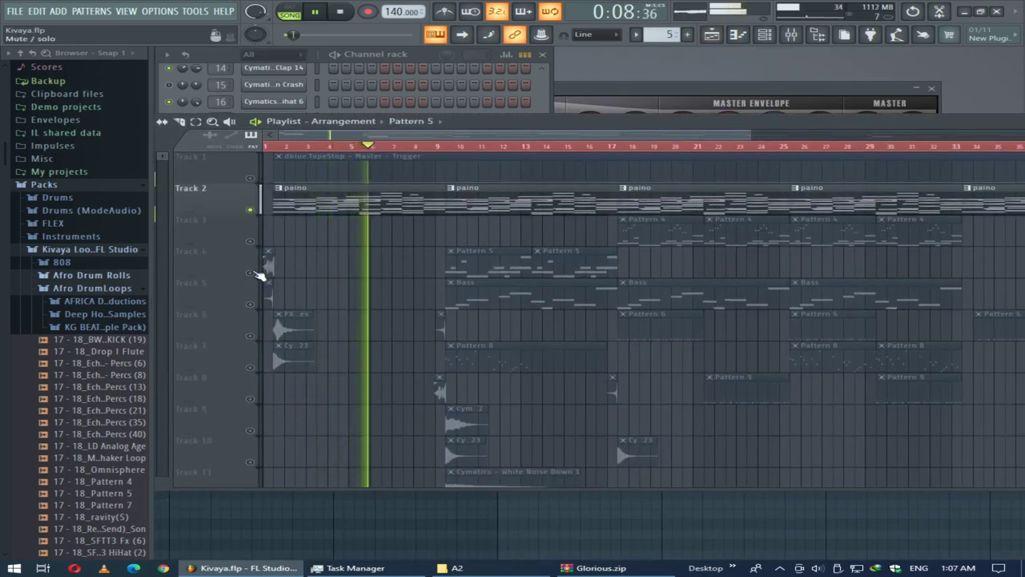
right_click(251, 272)
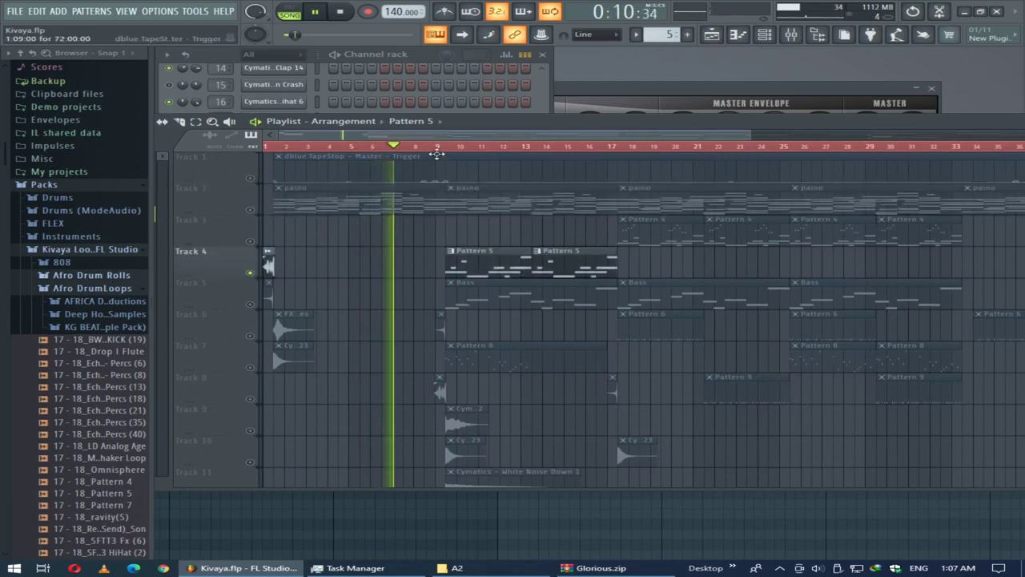
left_click(445, 147)
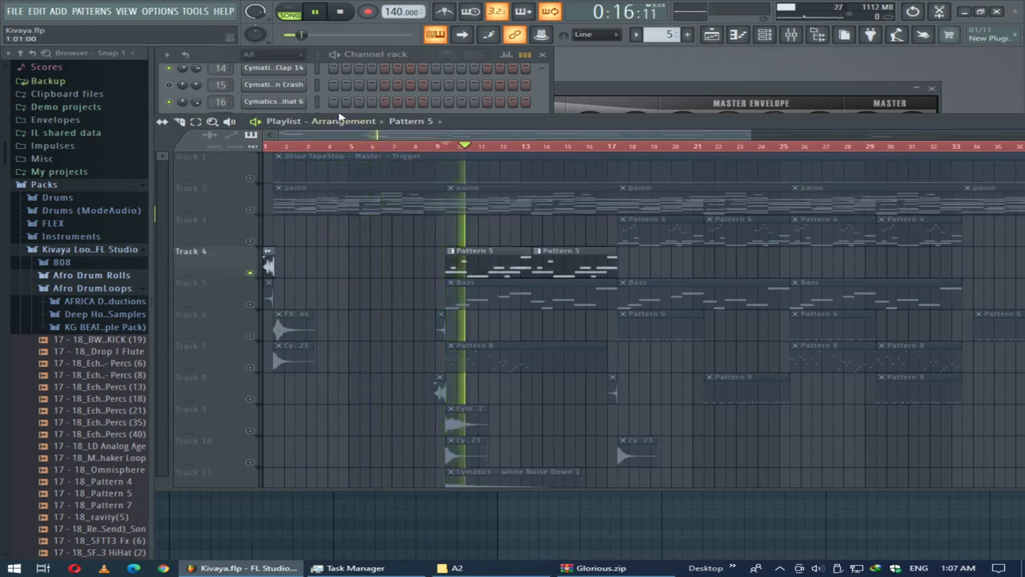
Switch to pattern playback, open Pattern 5 in the Channel rack and unmute the Sawer #2 channel.
key("l")
double_click(503, 267)
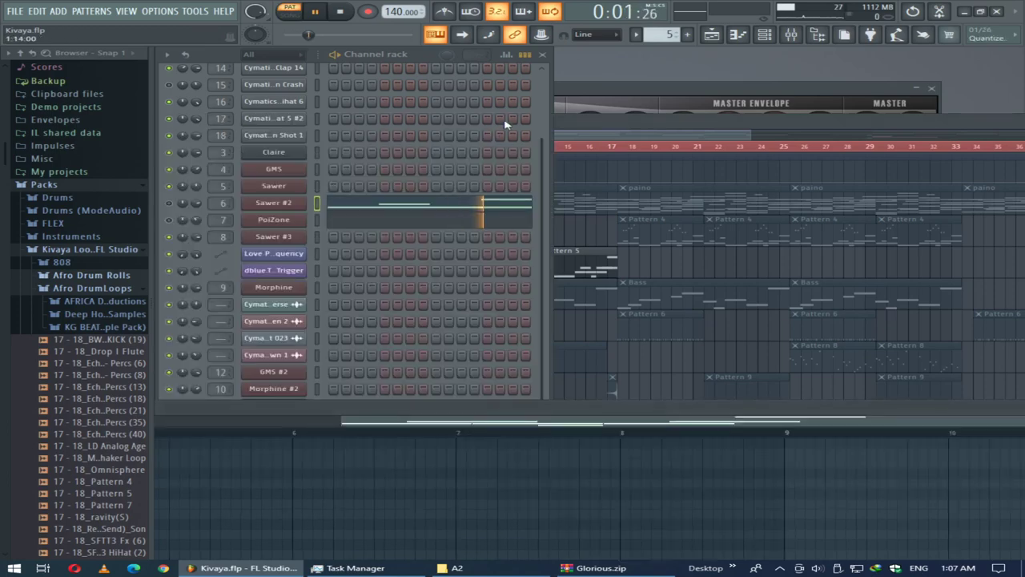
left_click(170, 203)
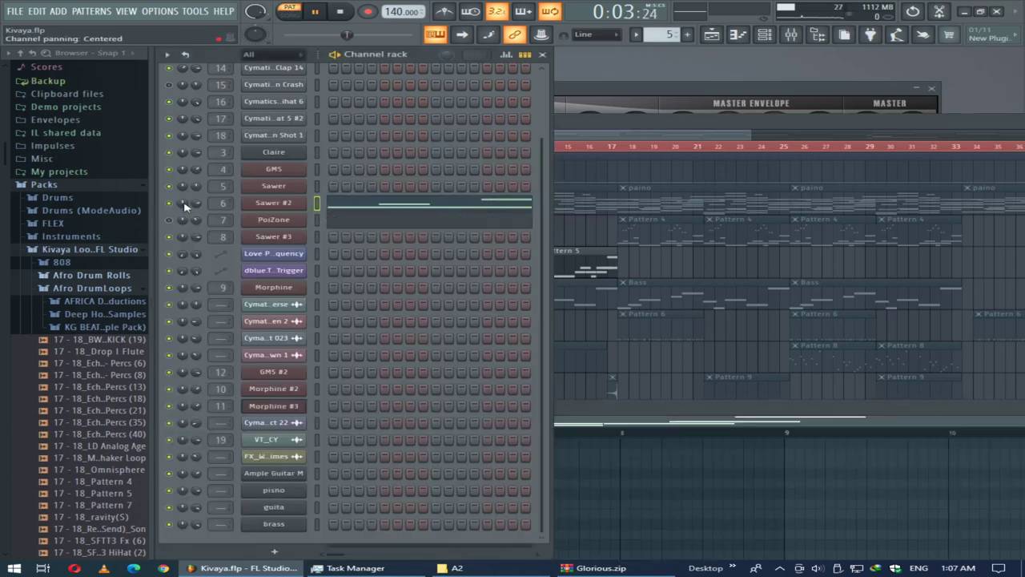
Mute Track 4, enable Track 5 in the Playlist and open the Bass pattern's channels.
left_click(630, 130)
left_click(252, 273)
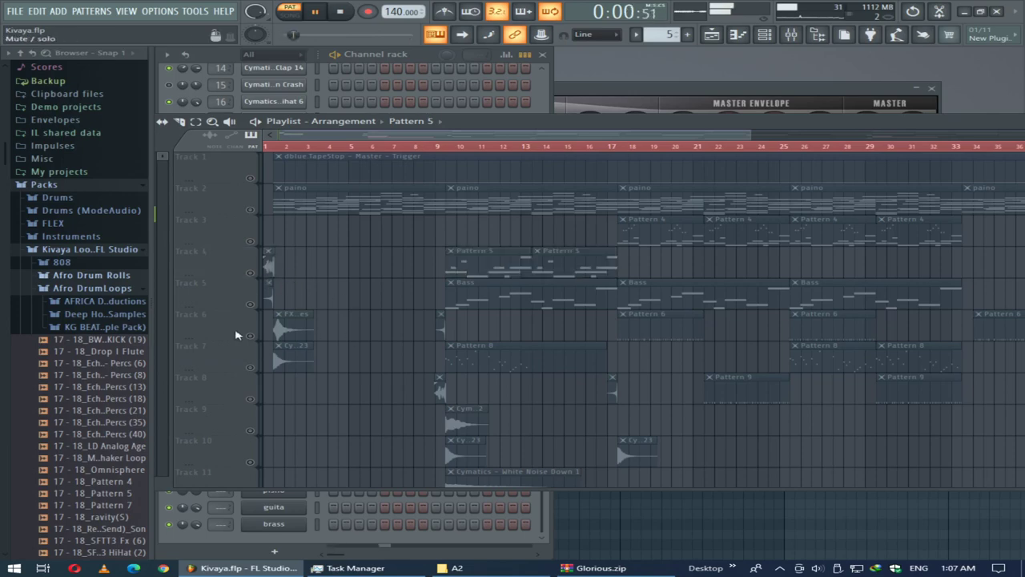
left_click(251, 306)
double_click(499, 293)
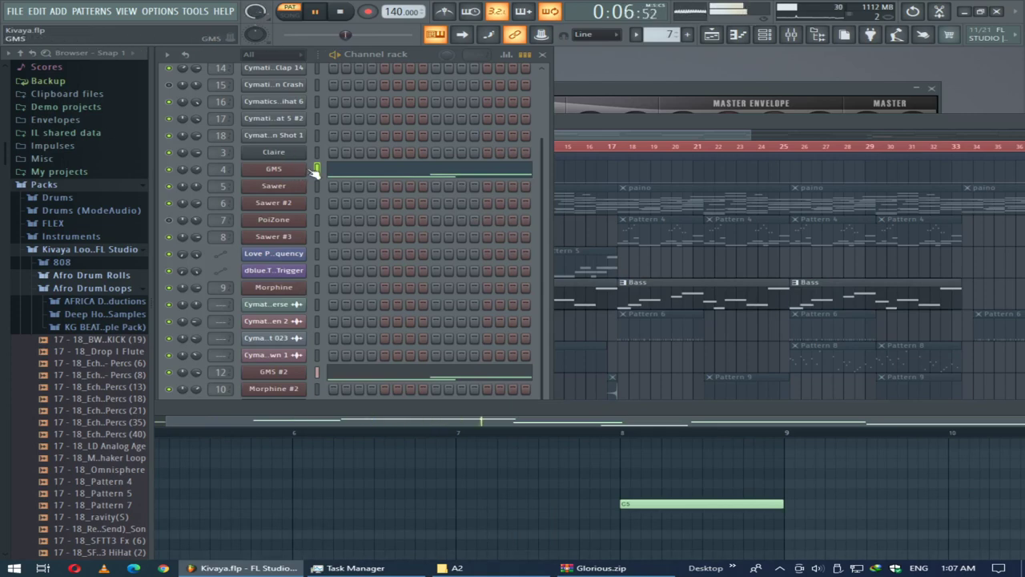
Show the GMS channel's Bass 1 synth window in full and open its Piano roll.
left_click(265, 169)
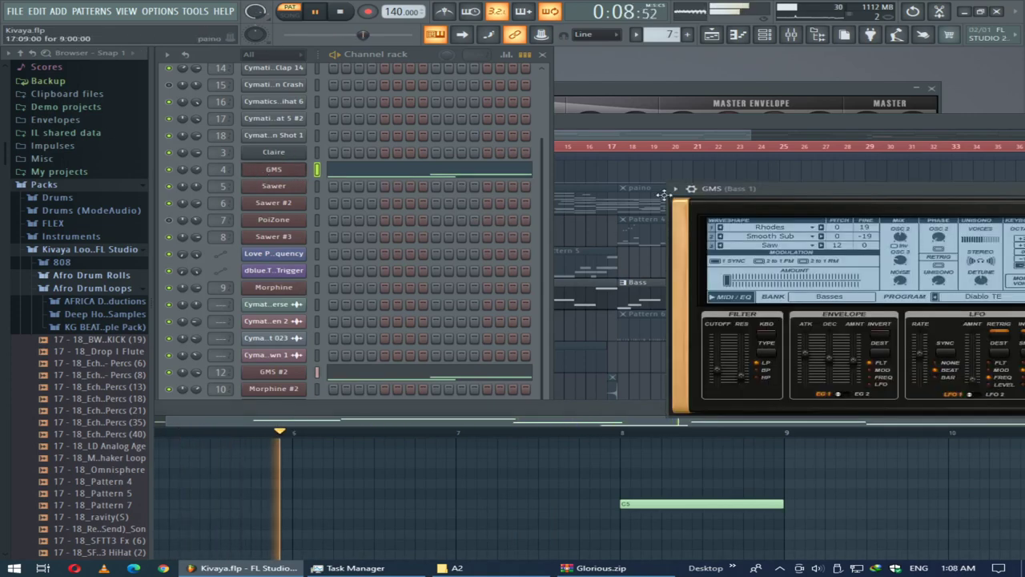
left_click_drag(801, 192, 318, 143)
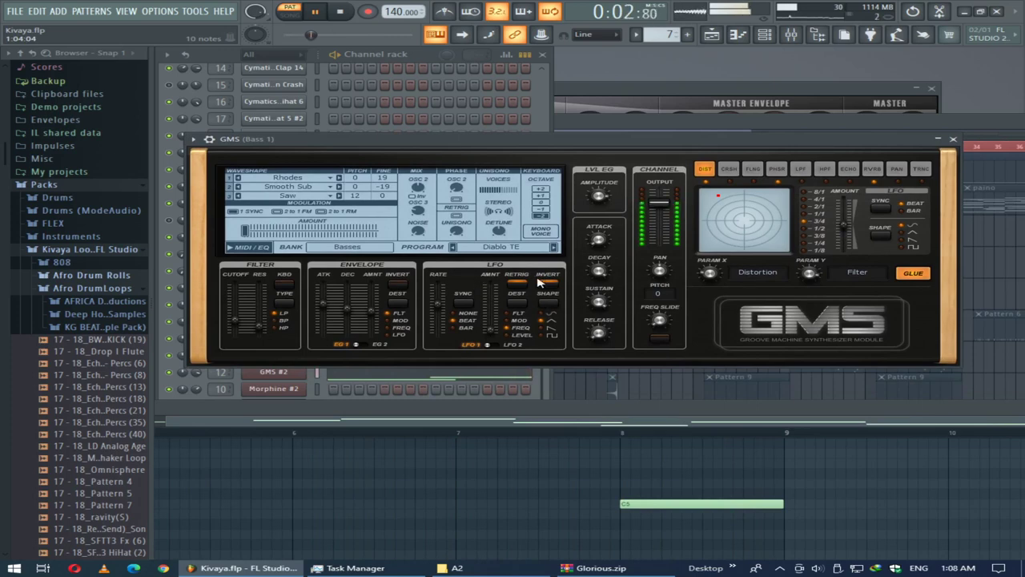
left_click(546, 93)
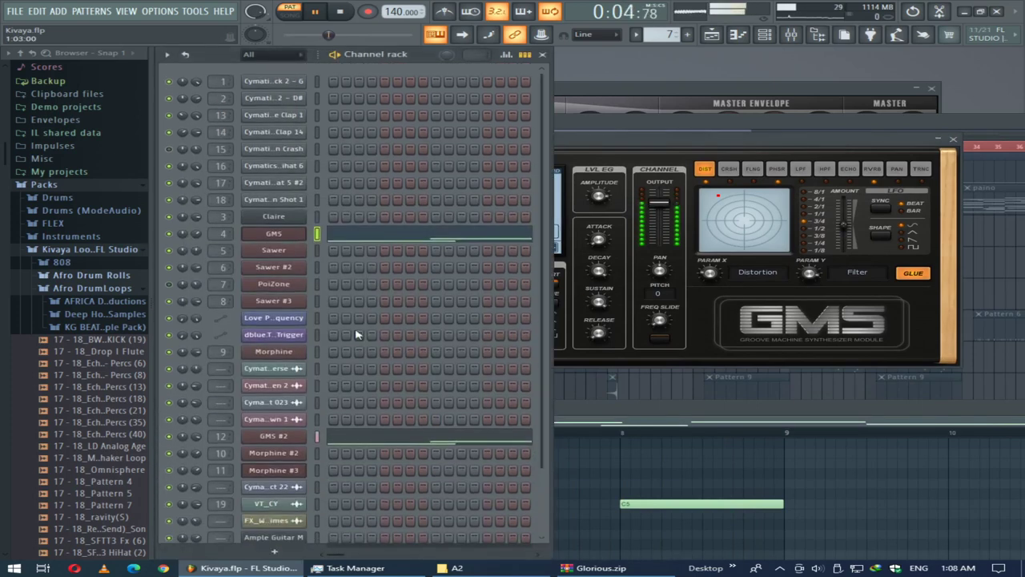
left_click(437, 239)
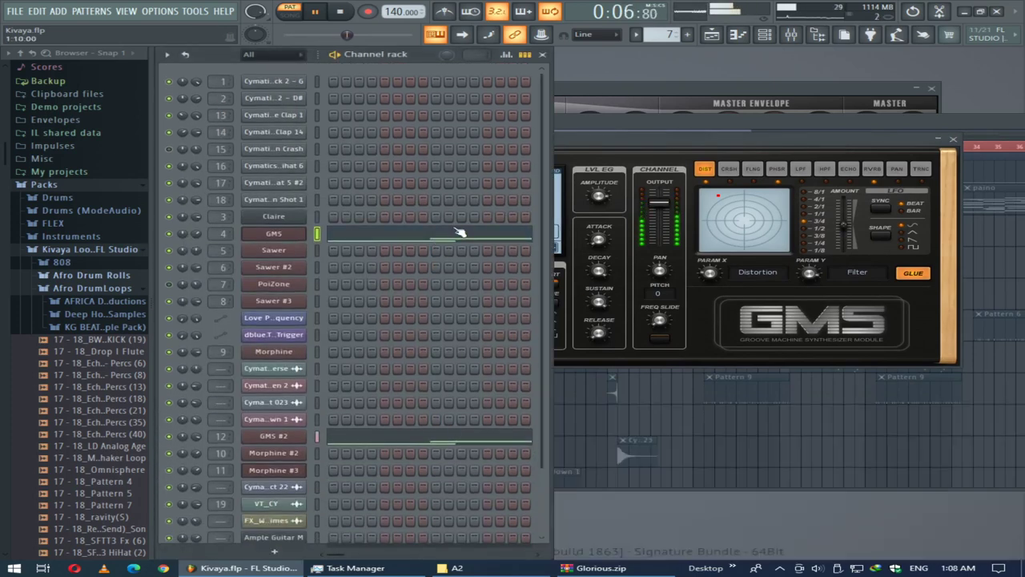
left_click(459, 233)
Review the GMS bass notes in the Piano roll across bars 1 to 8, moving the roll aside when done.
left_click_drag(505, 410, 745, 35)
left_click_drag(427, 47, 563, 72)
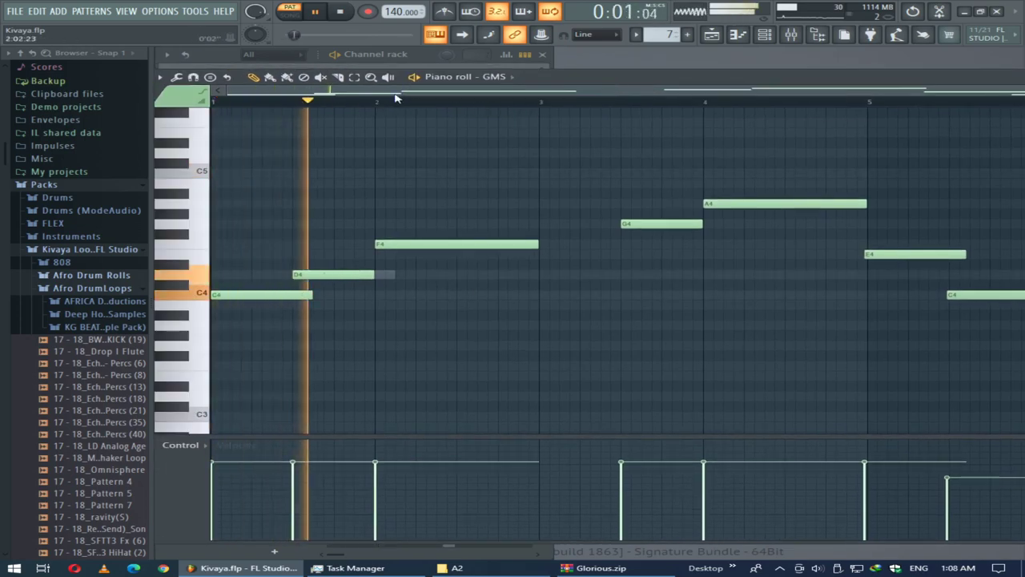
left_click_drag(404, 94, 447, 101)
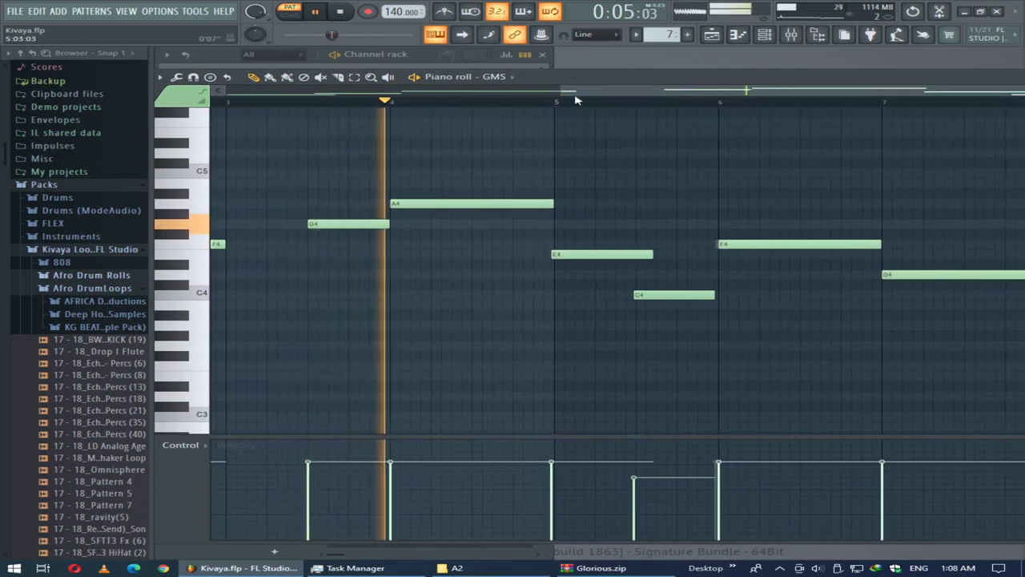
left_click_drag(578, 96, 944, 92)
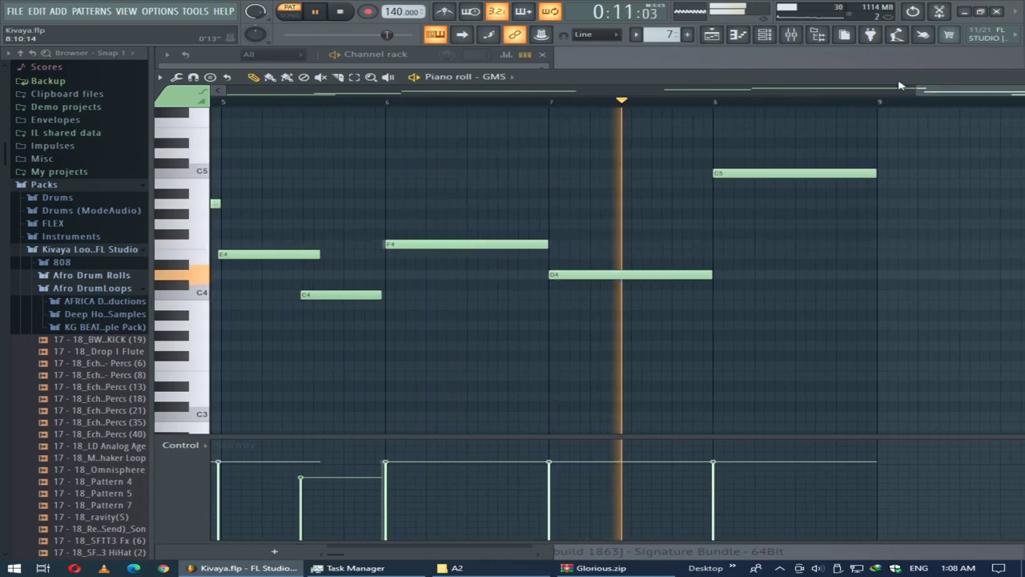
left_click_drag(841, 78, 710, 521)
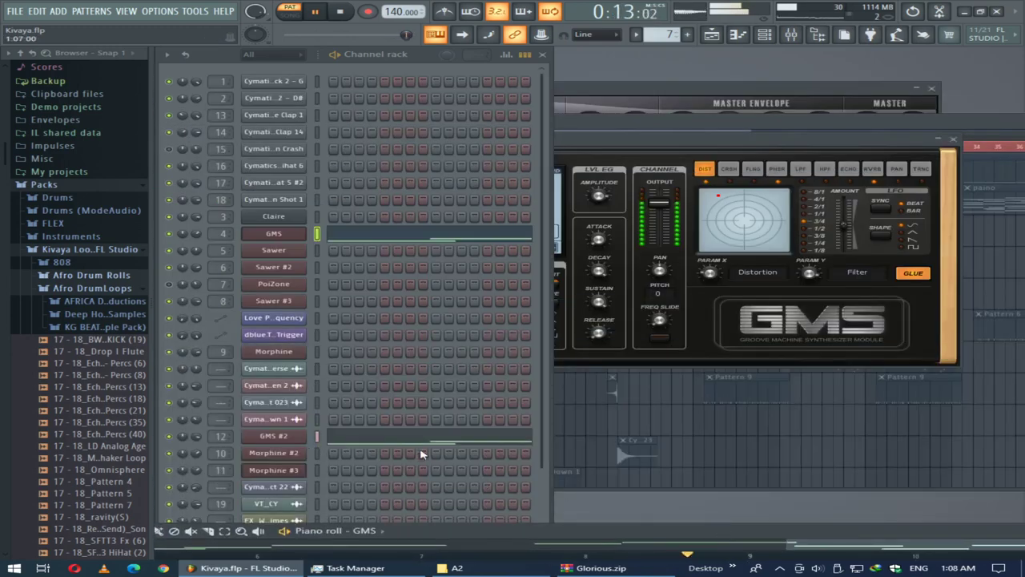
Open the GMS #2 channel's plugin window and its Piano roll, removing the stray step from the Morphine #2 channel.
left_click(425, 441)
left_click(284, 439)
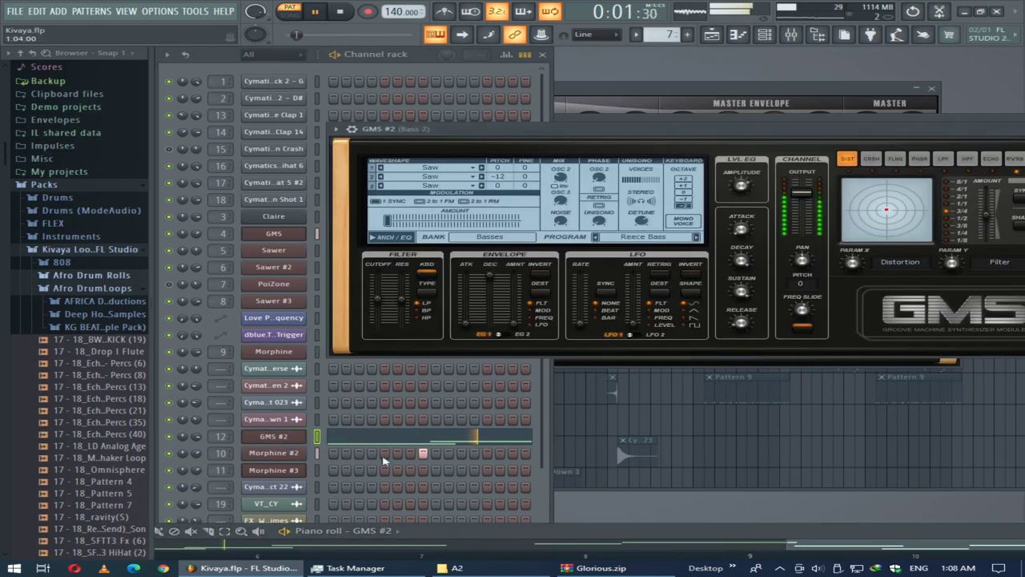
left_click(391, 440)
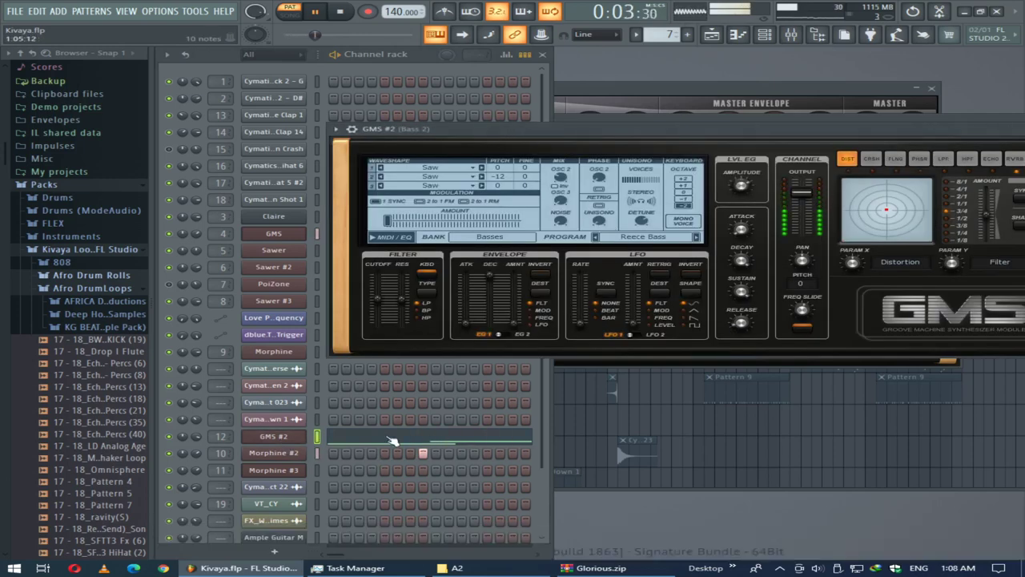
left_click(424, 455)
left_click(440, 441)
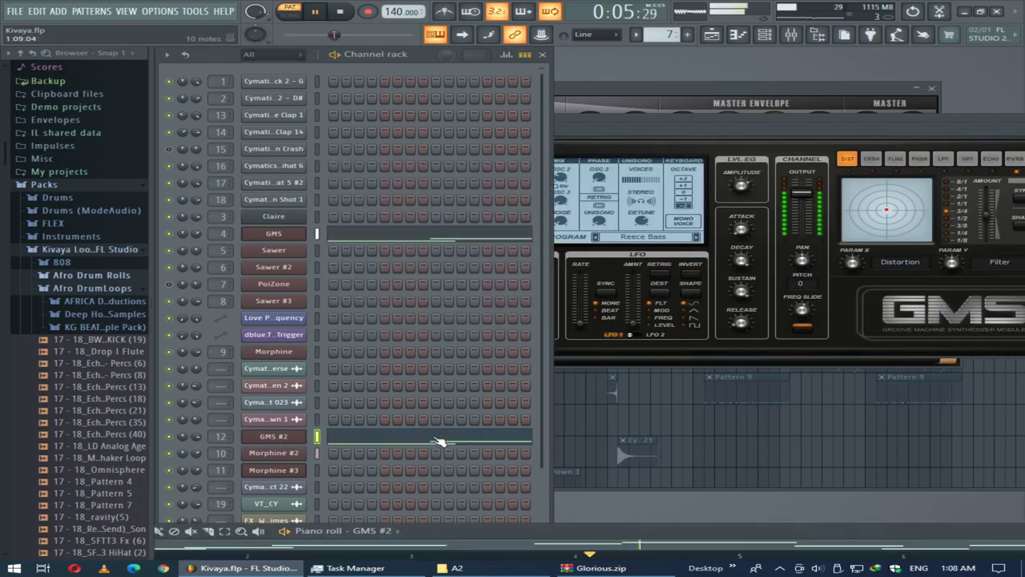
Examine the GMS #2 notes in the Piano roll from bar 1 onward, moving the roll off the Channel rack when done.
left_click_drag(610, 531, 941, 56)
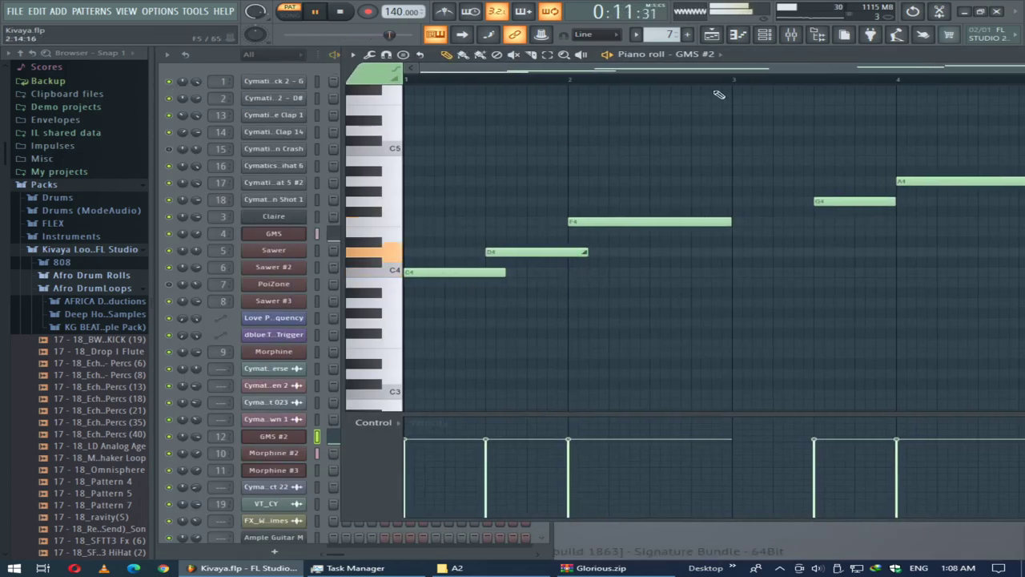
left_click_drag(854, 57, 614, 401)
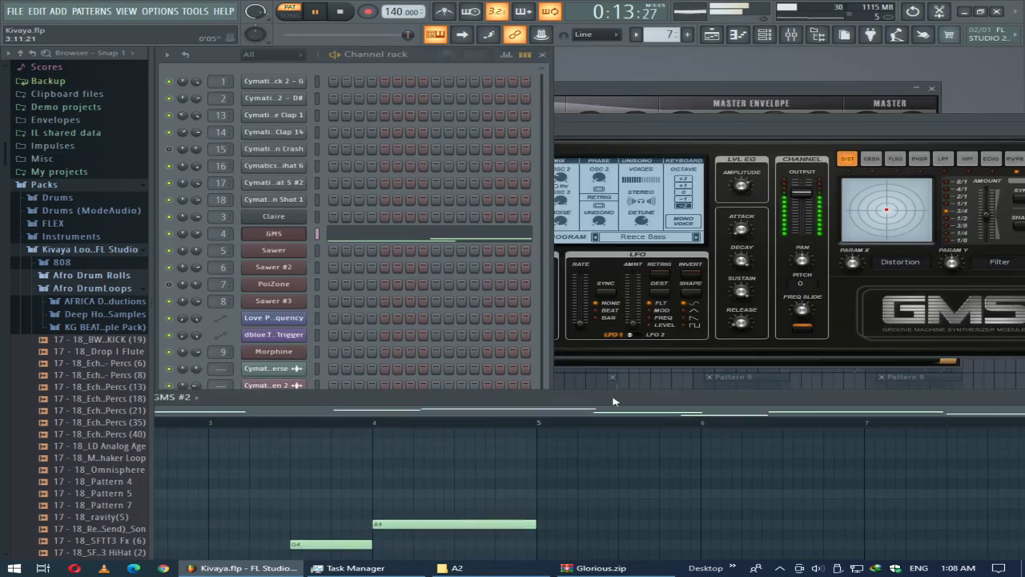
left_click_drag(880, 406, 721, 567)
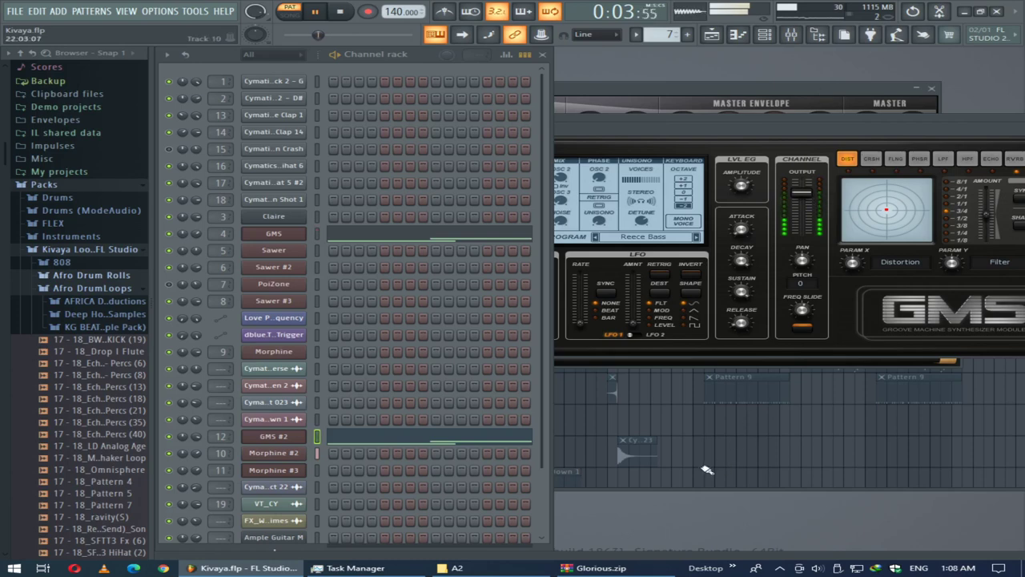
Return to the Playlist, select Pattern 8 and enable Track 7 alongside the Bass track.
left_click(711, 37)
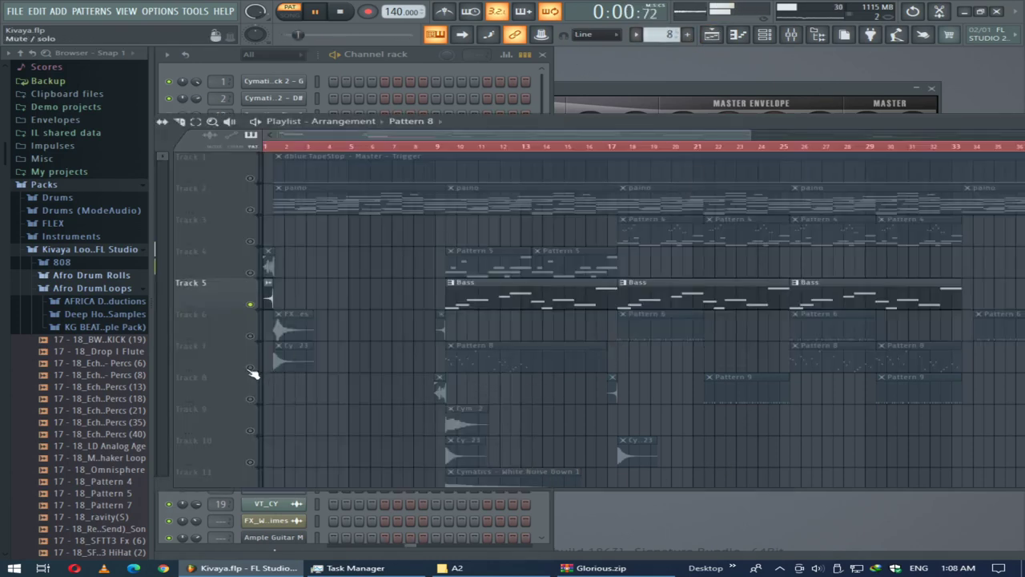
left_click(250, 367)
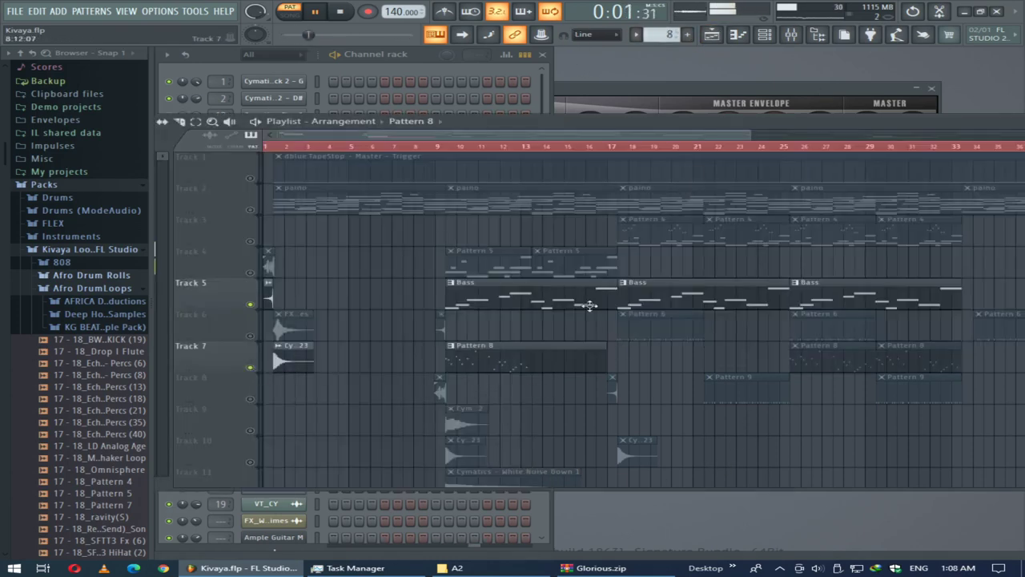
Inspect Pattern 8's Morphine plugin window and its Piano roll notes over bars 1 to 4, returning to the Playlist when done.
left_click(474, 75)
left_click(285, 353)
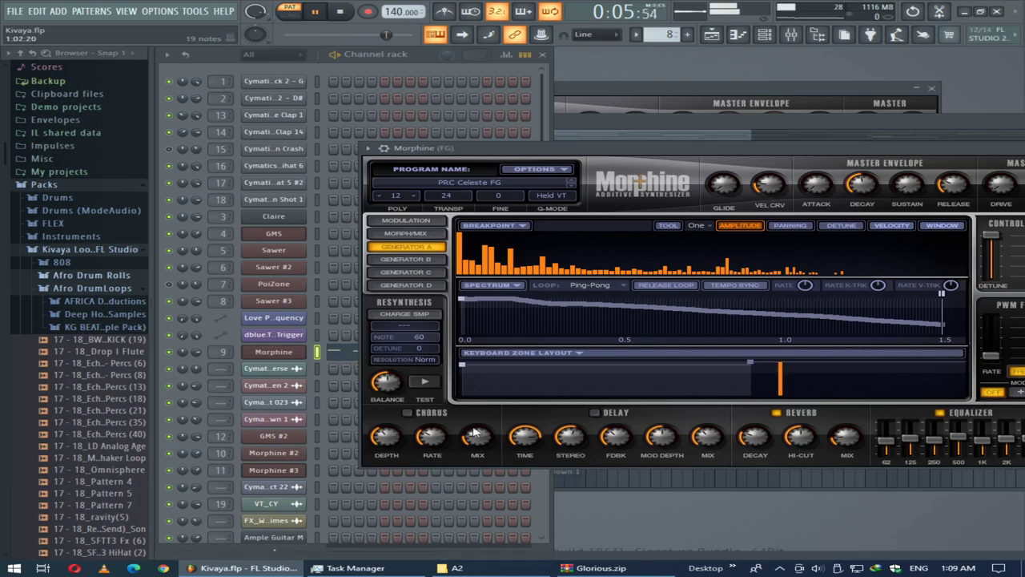
left_click_drag(670, 558, 873, 100)
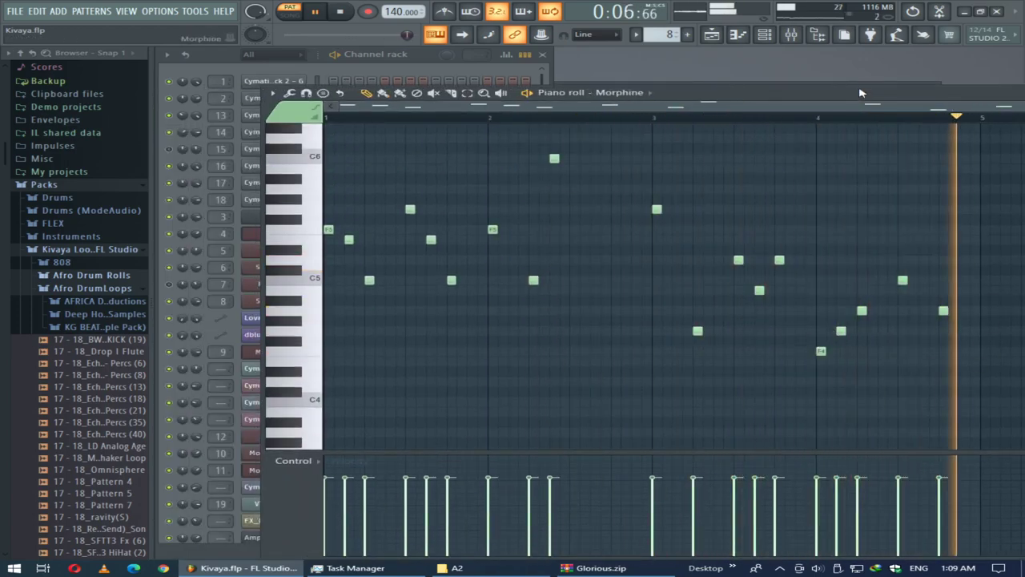
left_click_drag(863, 93, 661, 322)
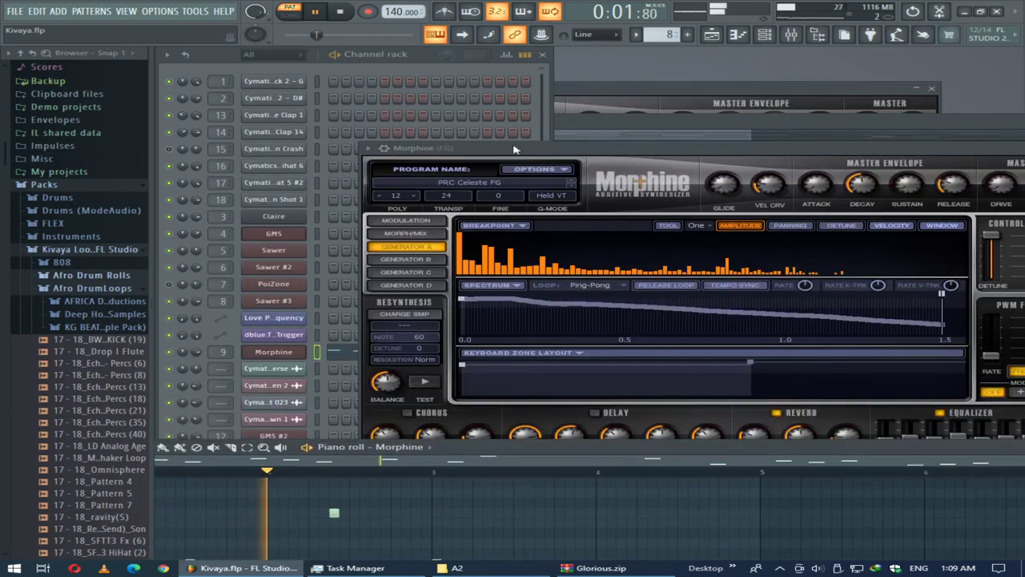
key("F5")
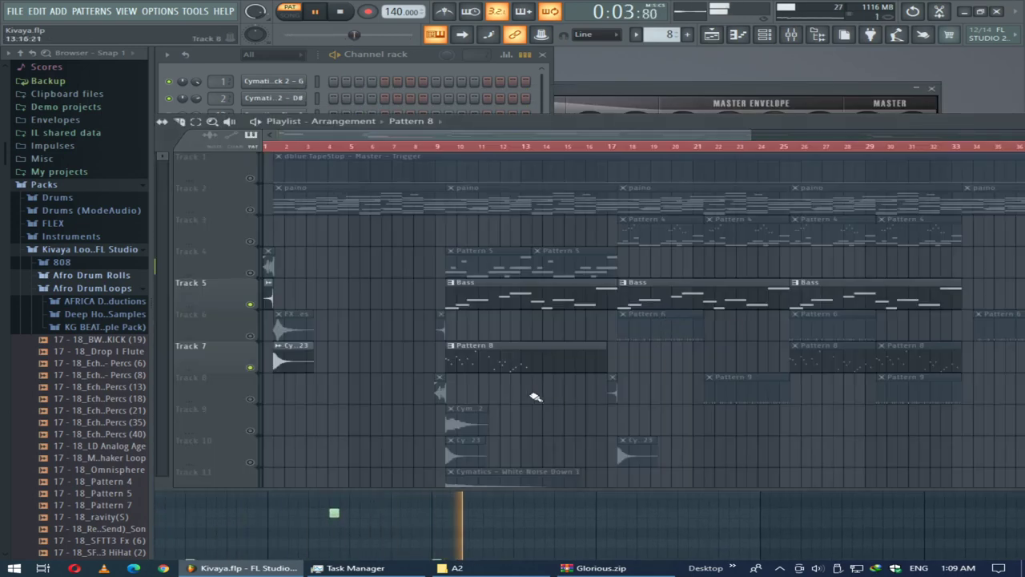
Select Pattern 11 in the Playlist and bring the pisno channel's Kontakt window into full view.
scroll(569, 399, "down", 4)
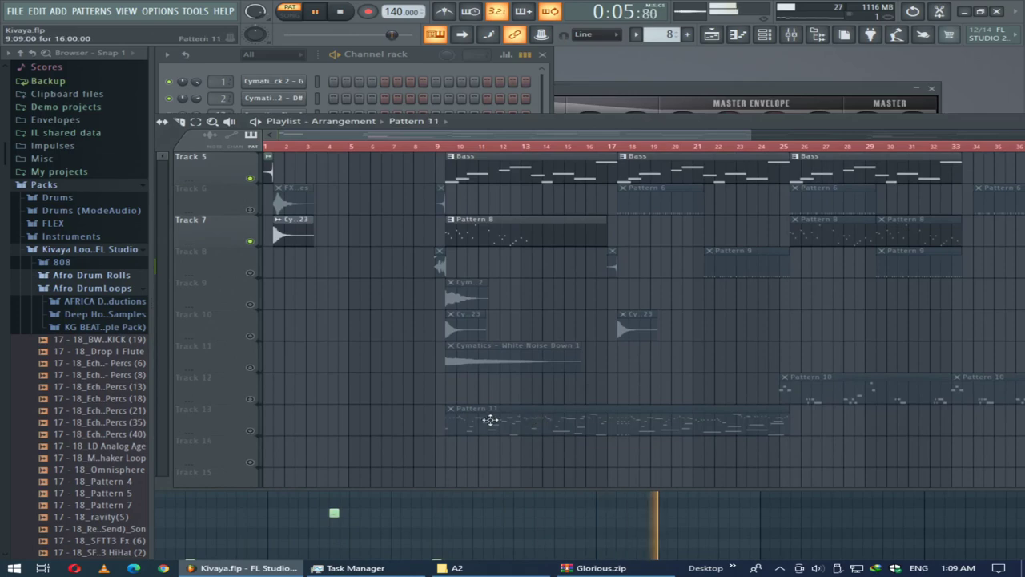
left_click(490, 420)
left_click_drag(880, 124, 886, 404)
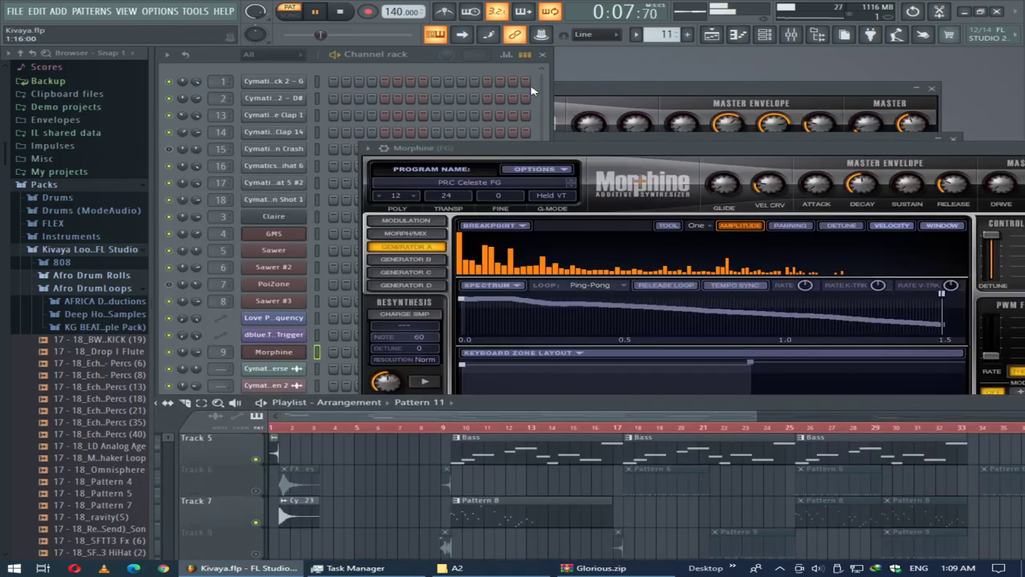
left_click(491, 73)
scroll(336, 483, "down", 2)
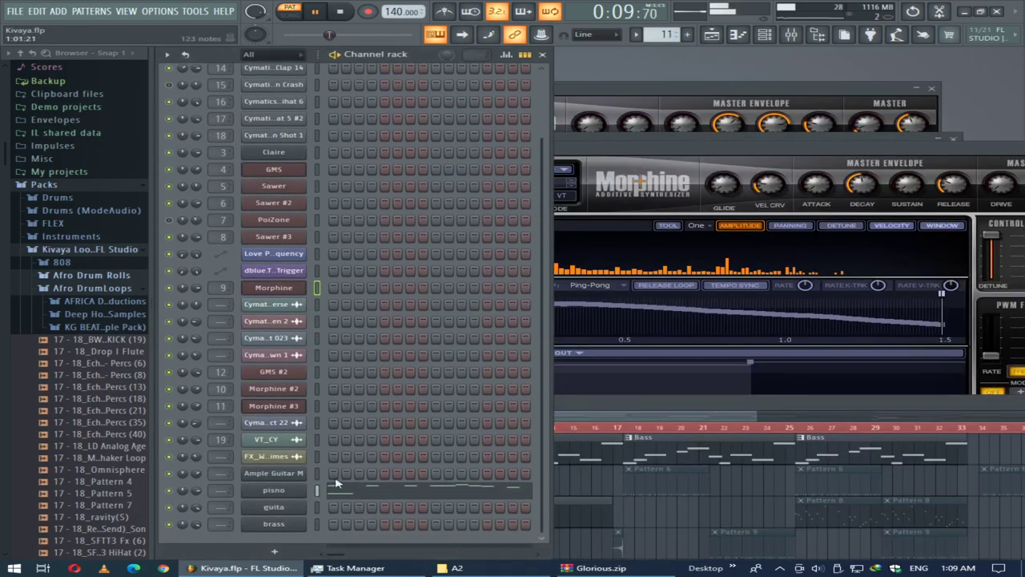
left_click(281, 492)
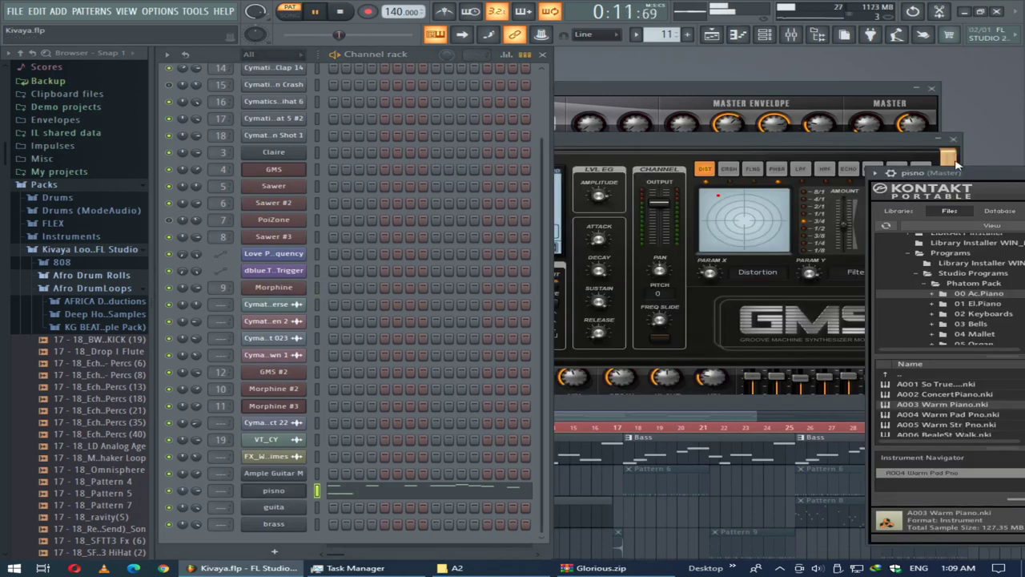
left_click_drag(980, 174, 252, 97)
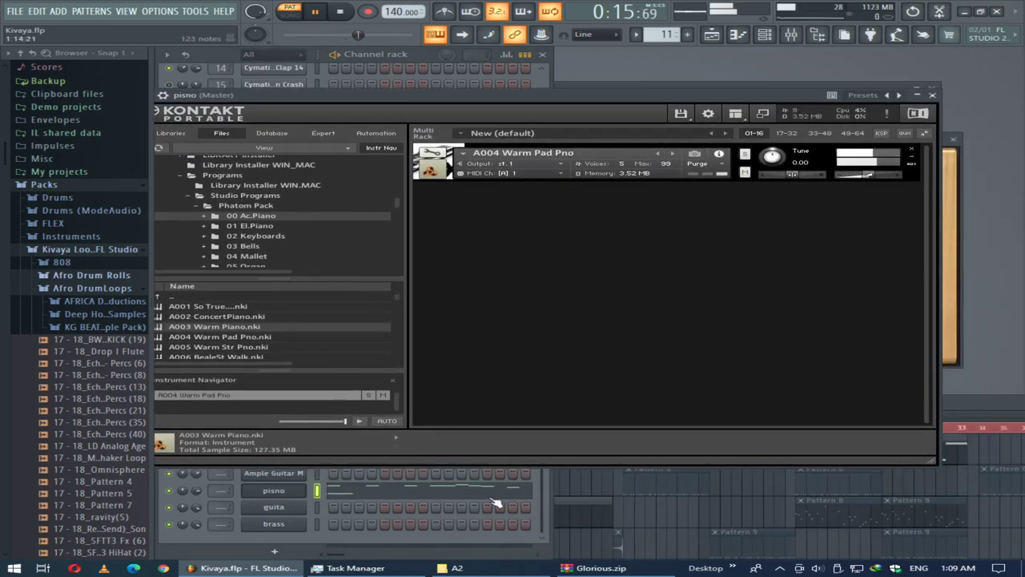
Examine Pattern 11's pisno notes in the Piano roll from bar 1 through the final notes before bar 17.
left_click(437, 495)
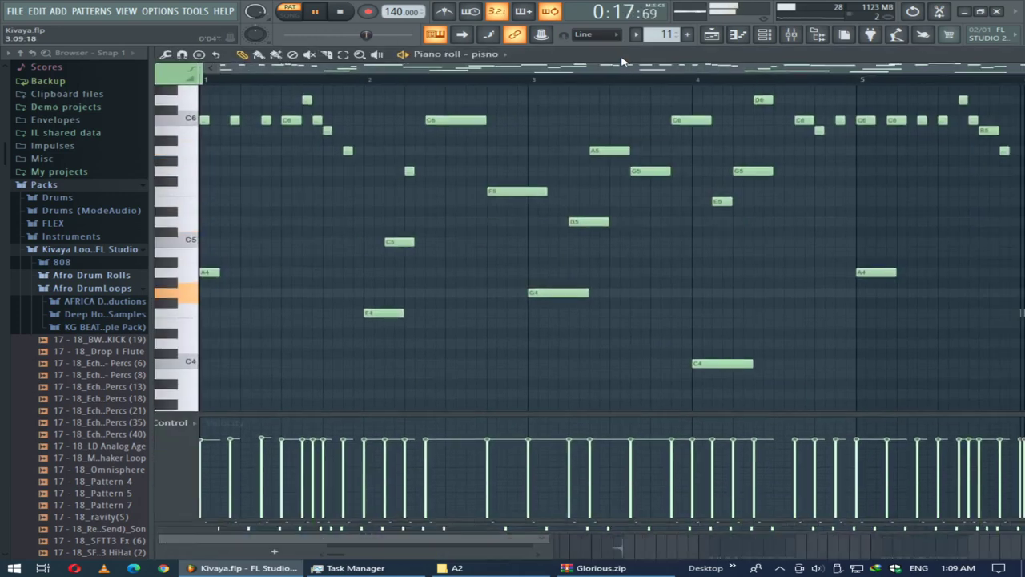
scroll(572, 287, "up", 5)
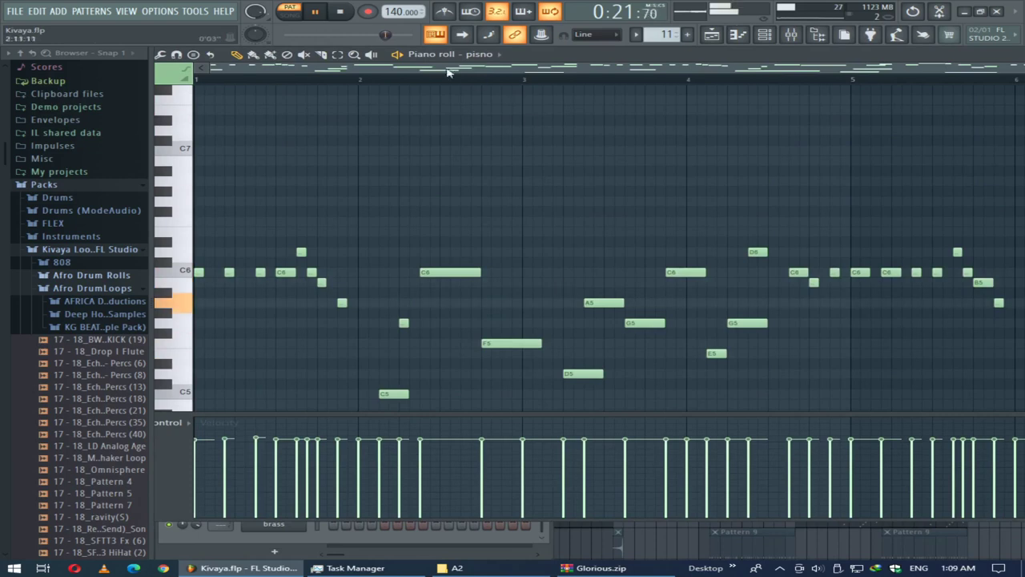
left_click_drag(402, 71, 951, 80)
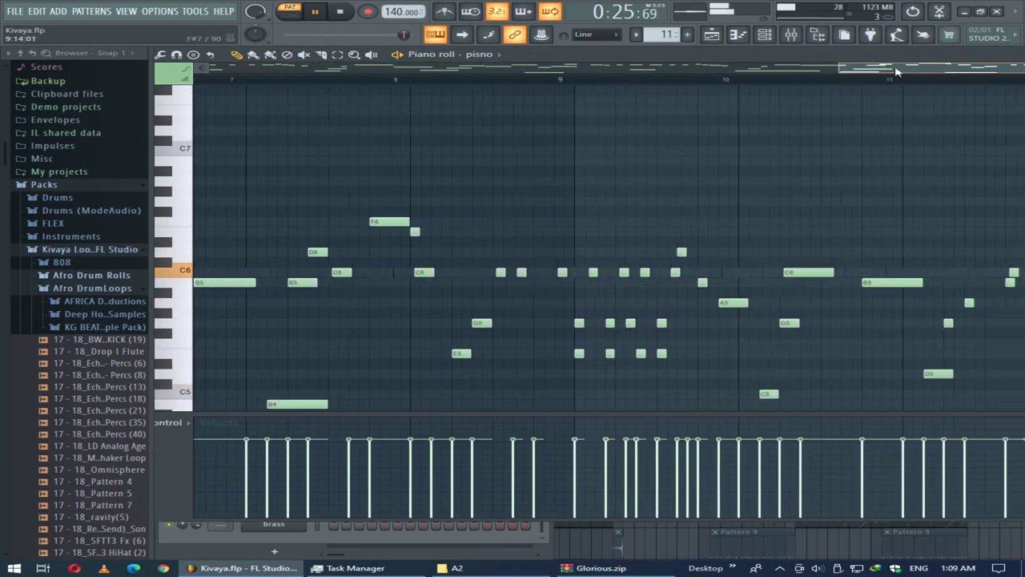
left_click_drag(1006, 67, 311, 78)
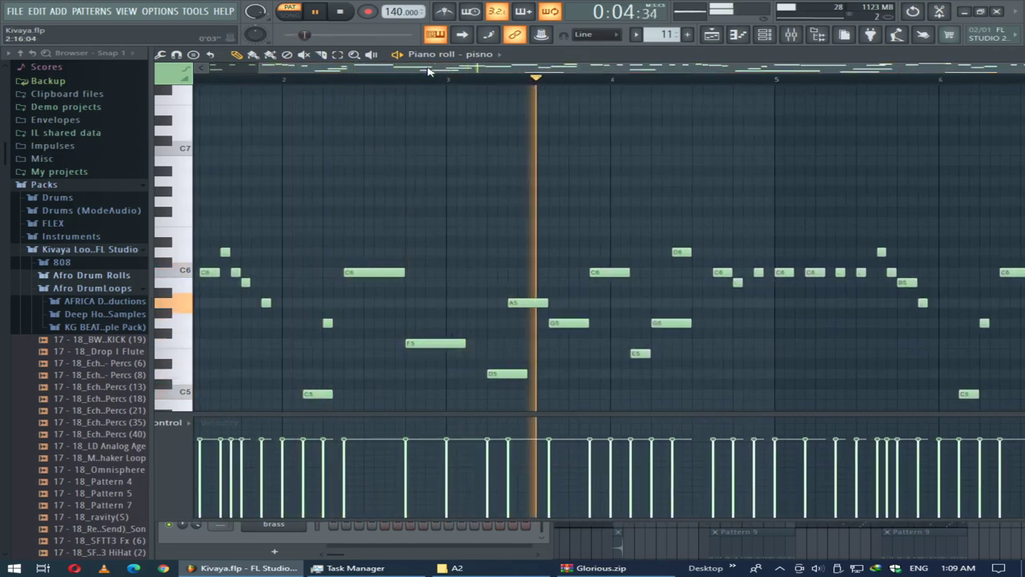
left_click_drag(445, 68, 810, 73)
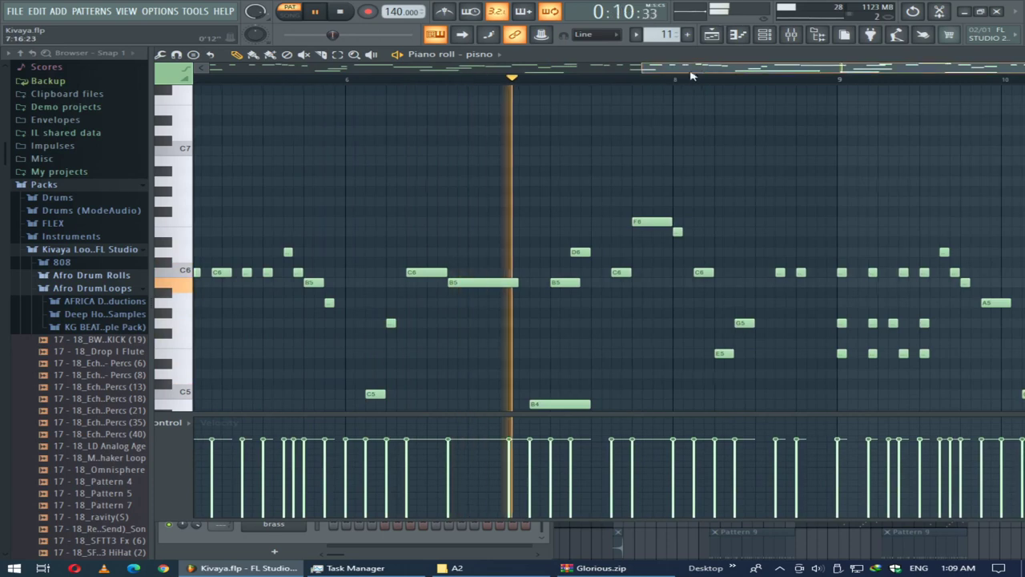
left_click_drag(692, 73, 937, 65)
left_click_drag(767, 58, 529, 73)
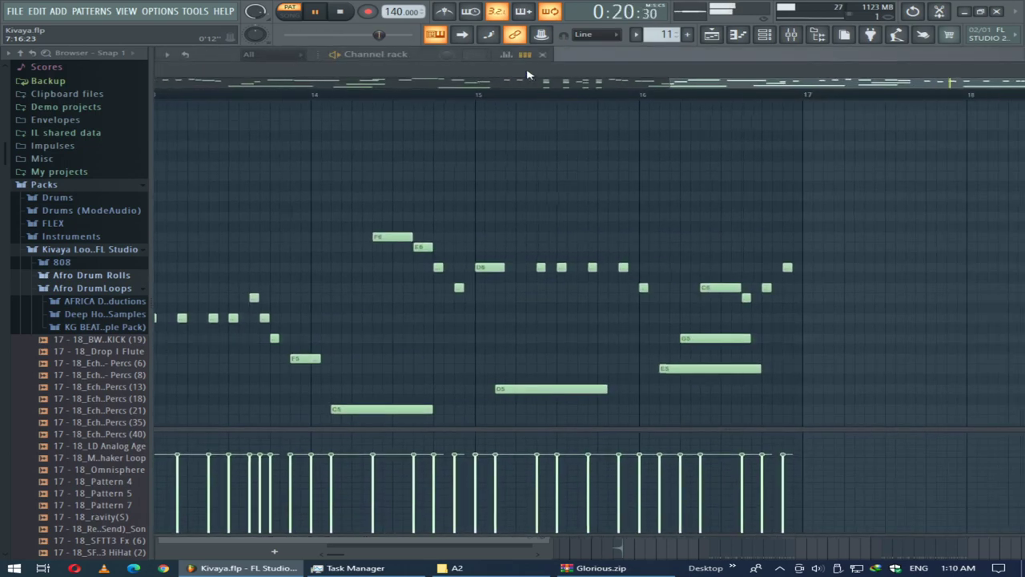
left_click_drag(689, 88, 709, 85)
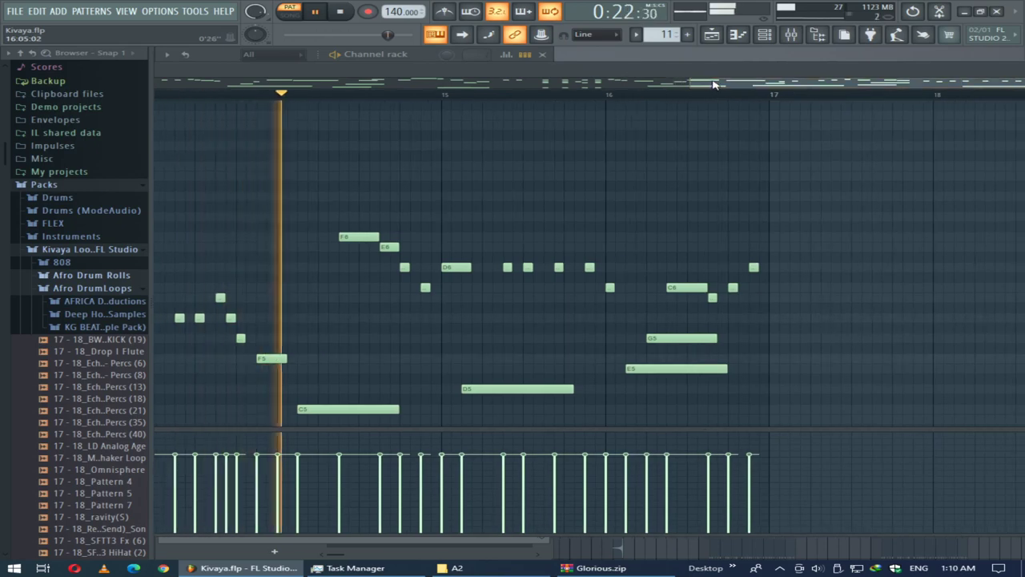
Move the Piano roll and the pisno Kontakt window aside, and look over the pattern clips in the Playlist.
left_click_drag(846, 71, 596, 228)
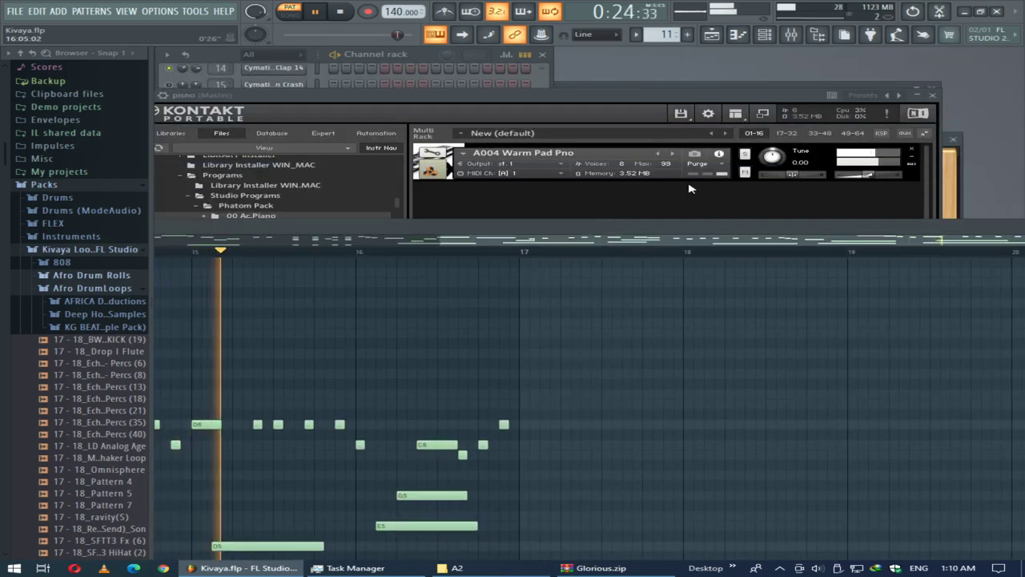
left_click_drag(628, 97, 693, 225)
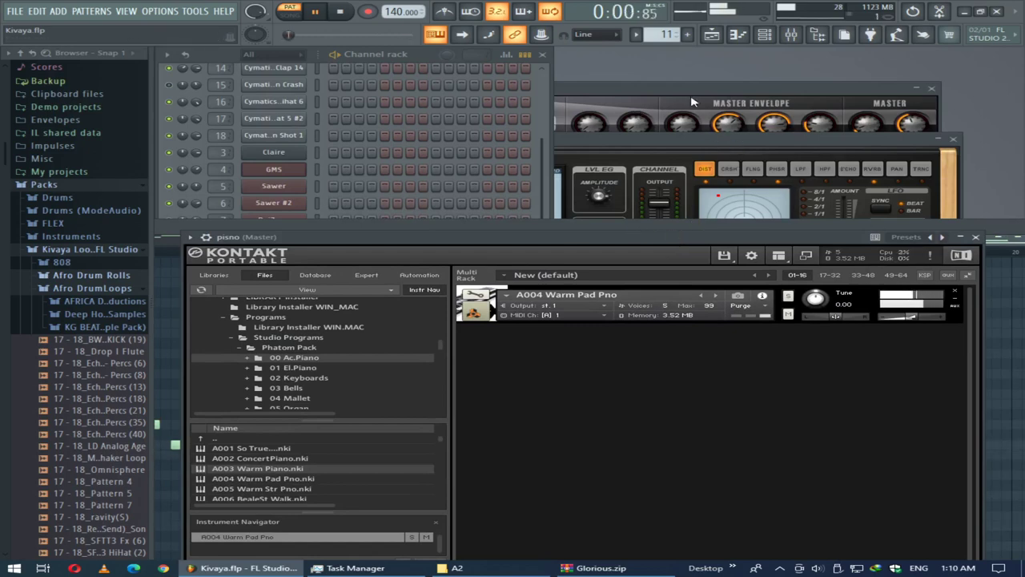
left_click(717, 37)
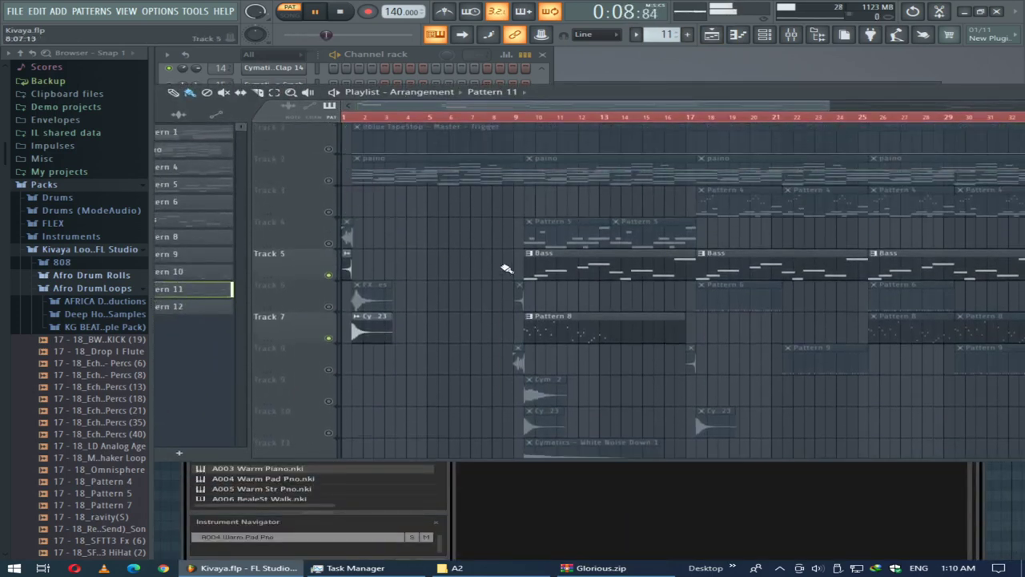
scroll(577, 320, "down", 4)
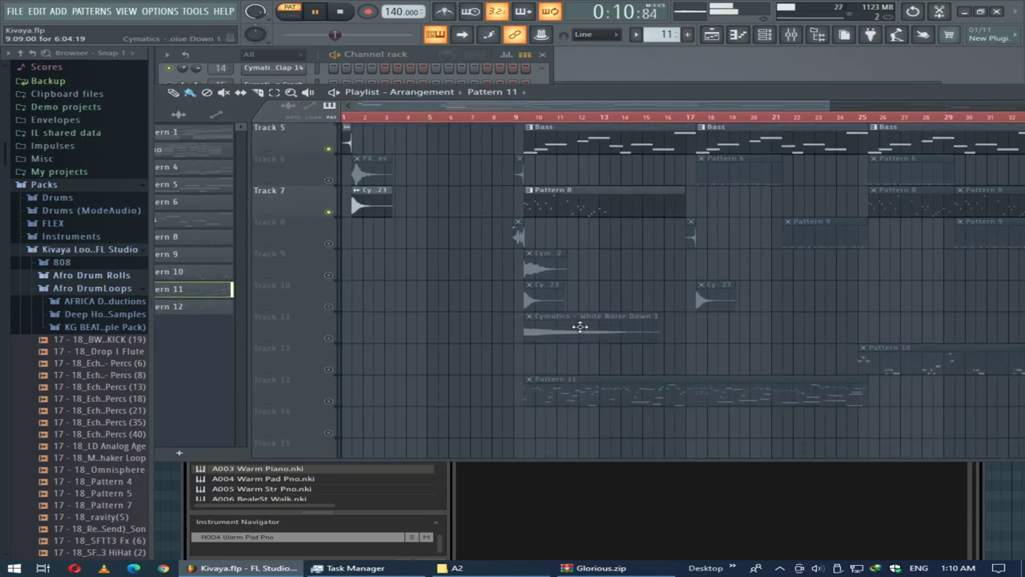
scroll(599, 383, "up", 4)
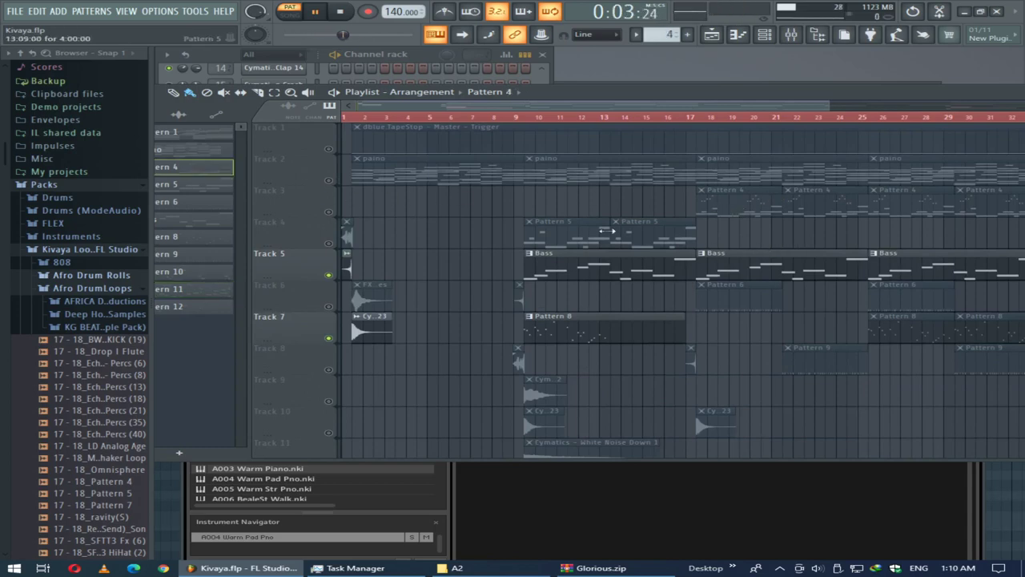
Inspect Pattern 6's drum steps in the Channel rack and the 808 Mob Kick 2 sampler settings, closing the sampler when done.
left_click_drag(547, 110, 713, 103)
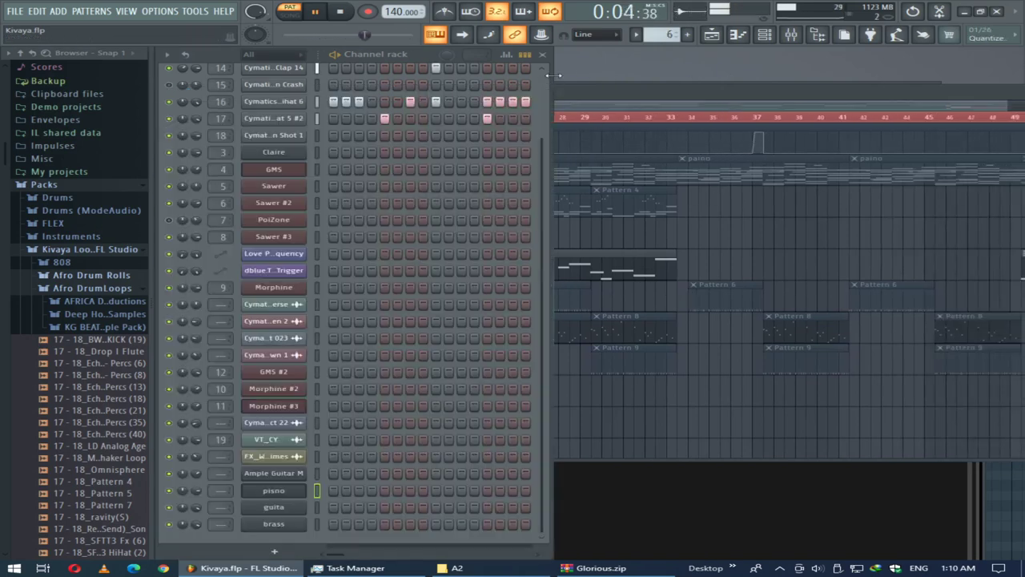
left_click(549, 79)
scroll(382, 290, "up", 3)
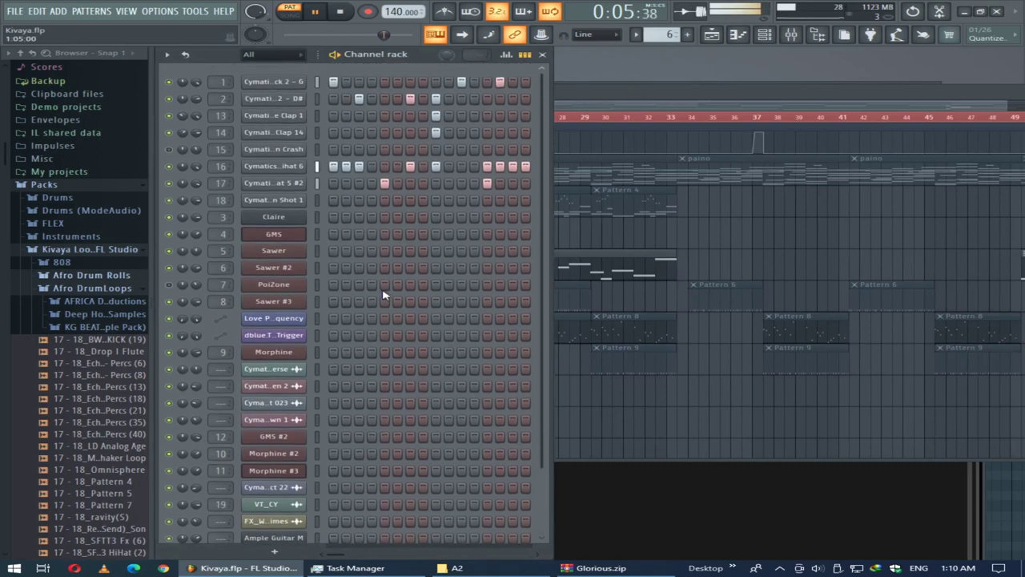
left_click(268, 81)
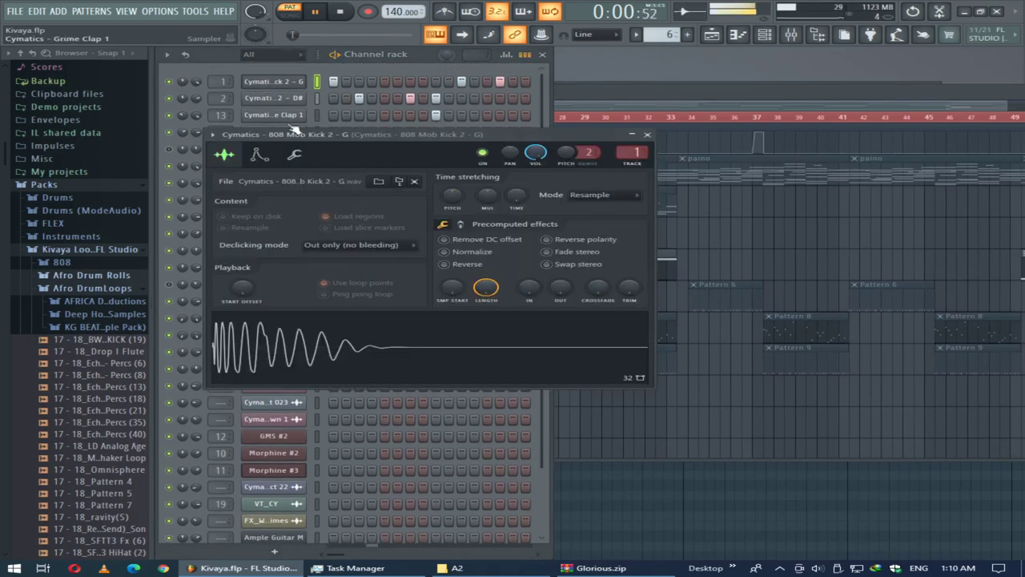
left_click(646, 135)
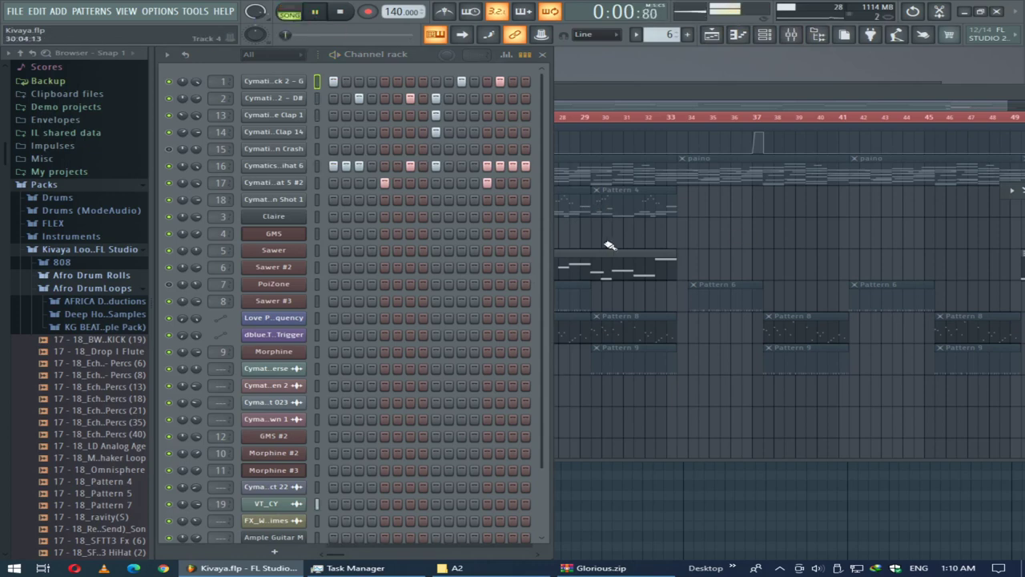
Return to the Playlist, leave only Tracks 1, 2 and 3 enabled, and play the song from about bar 20.
left_click(714, 99)
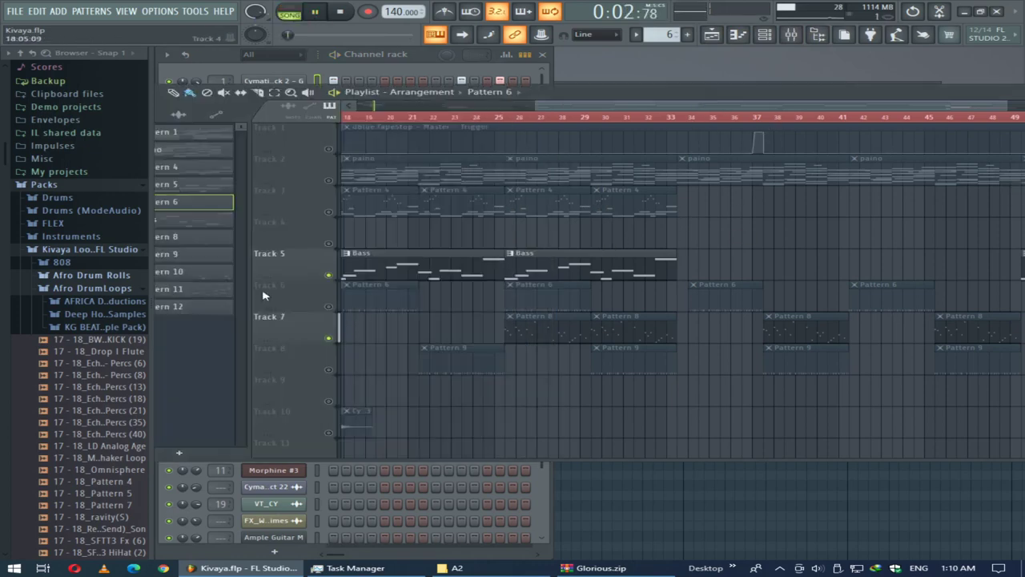
right_click(329, 149)
right_click(329, 181)
left_click(328, 149)
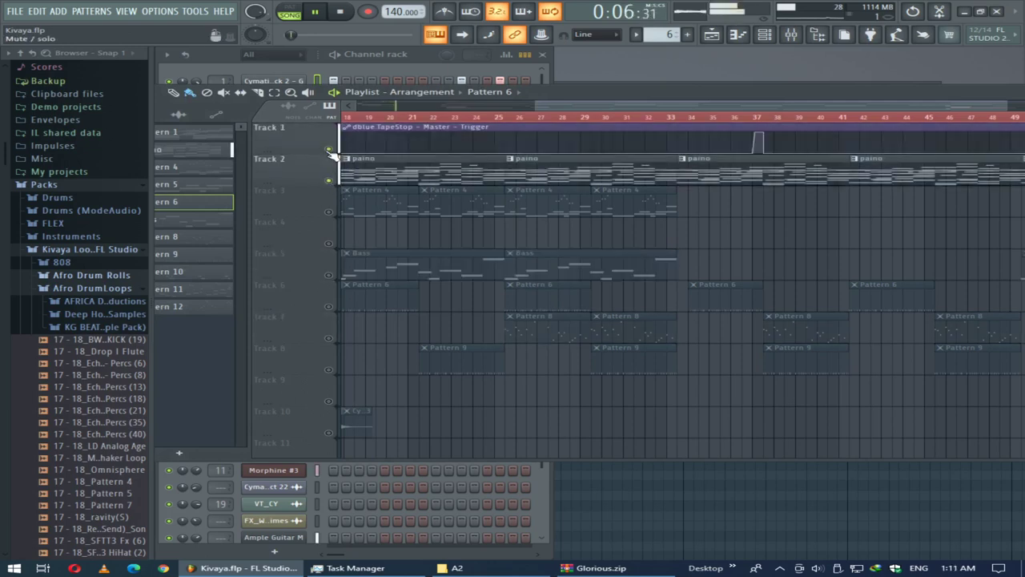
left_click(328, 211)
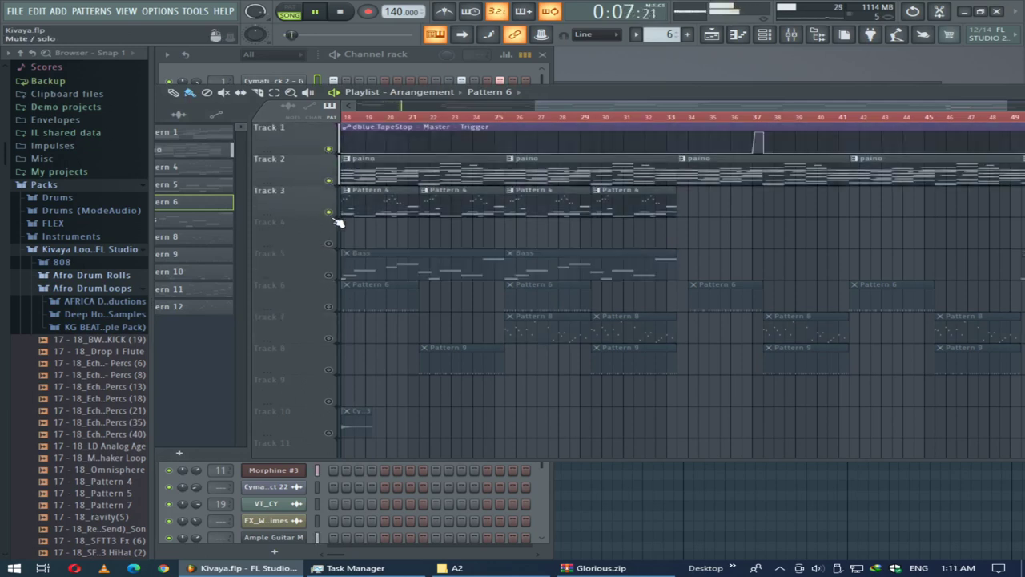
left_click(383, 114)
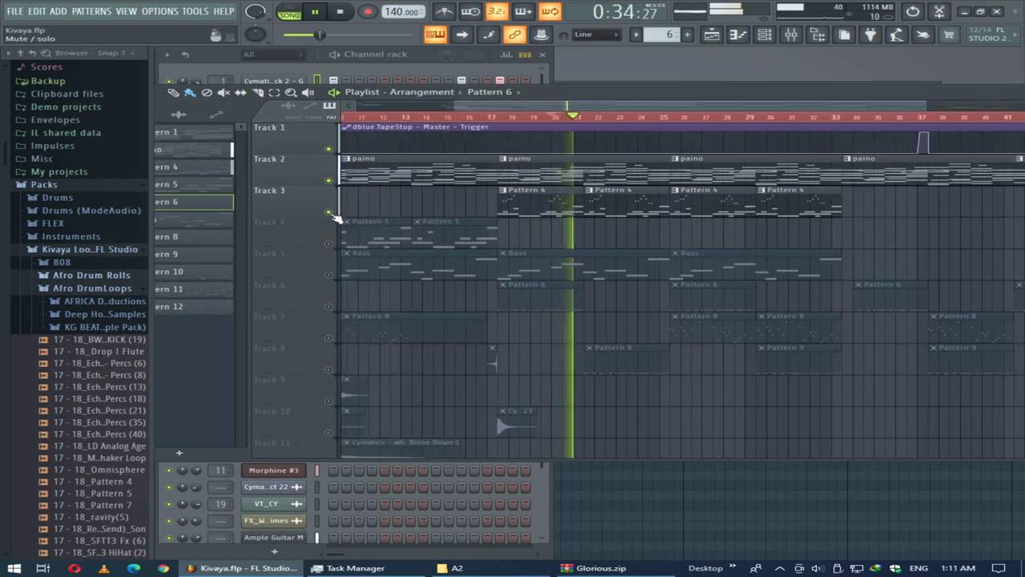
Mute Track 3 and audition Track 4's Pattern 5 with the piano from about bar 11, muting Track 4 when done.
left_click(328, 211)
left_click(328, 242)
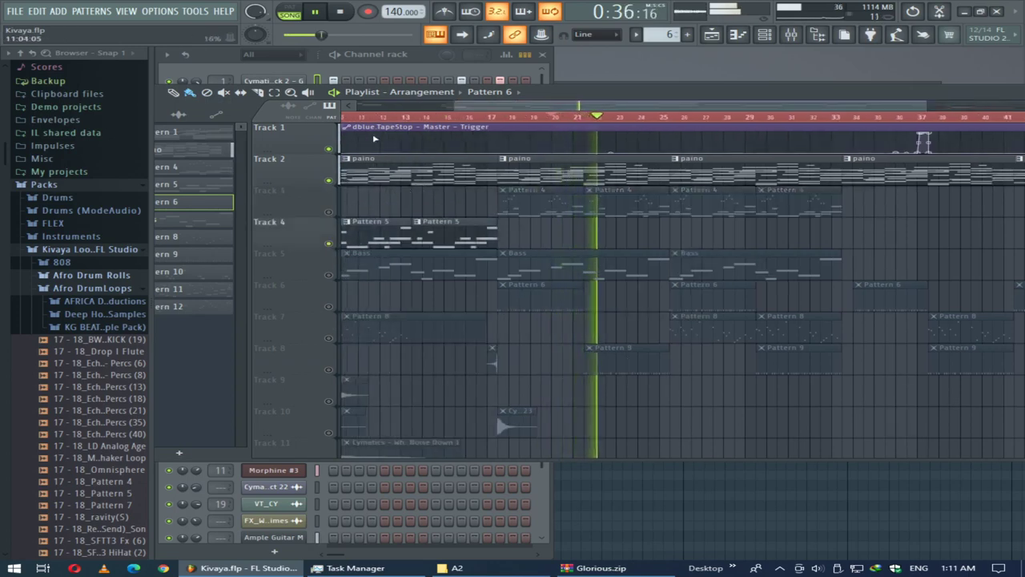
left_click(373, 116)
left_click(328, 243)
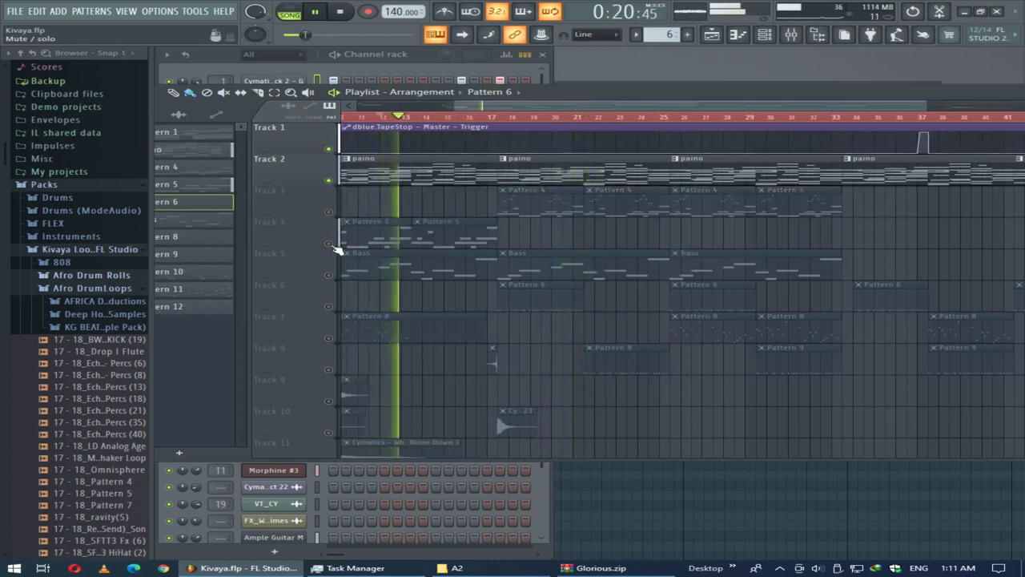
Enable Track 5 and Tracks 7 through 13 alongside the piano track, leaving Tracks 3, 4 and 6 muted.
left_click(328, 275)
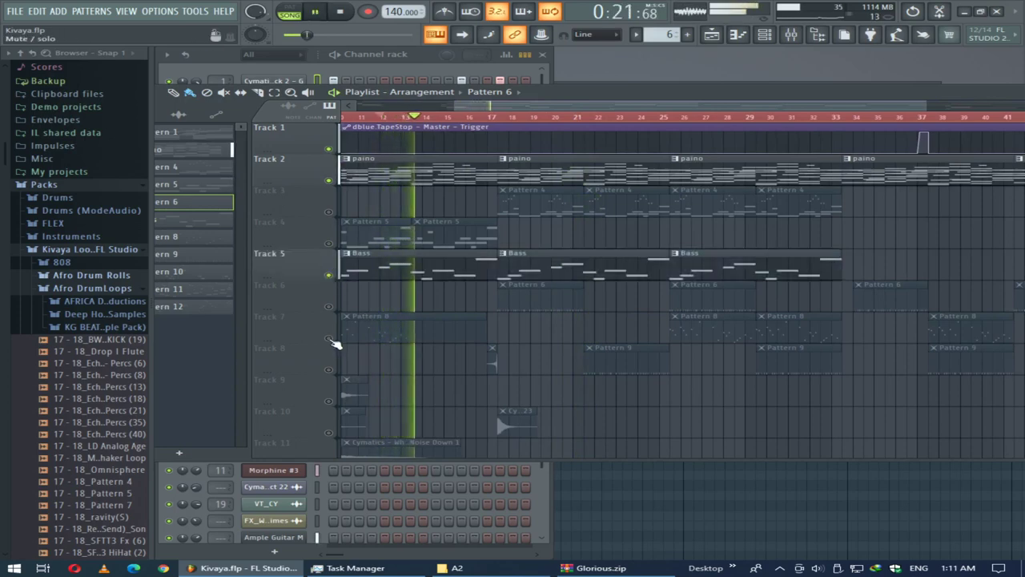
left_click(328, 338)
left_click(328, 369)
left_click(329, 401)
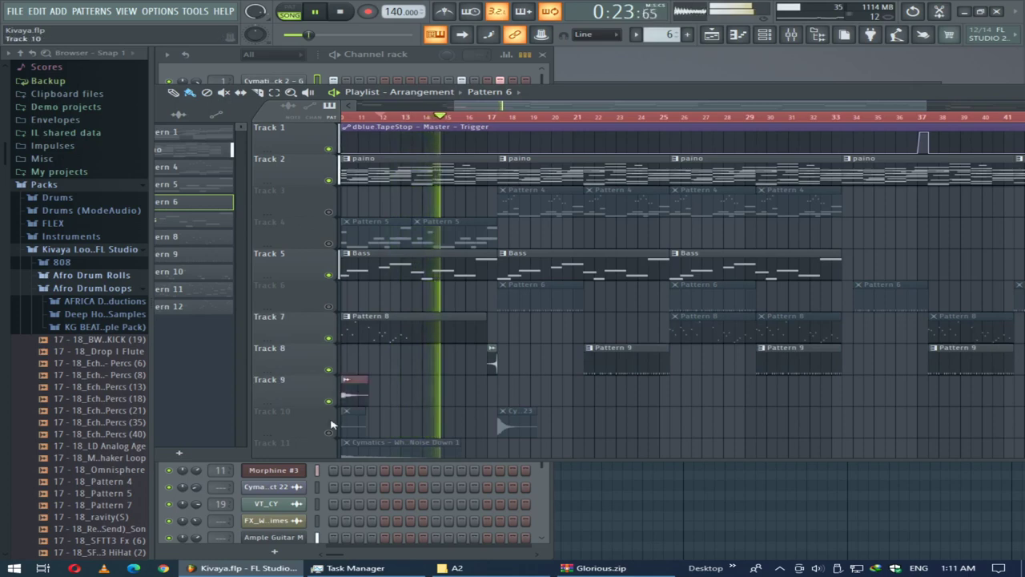
left_click(328, 432)
scroll(332, 424, "down", 4)
left_click(328, 337)
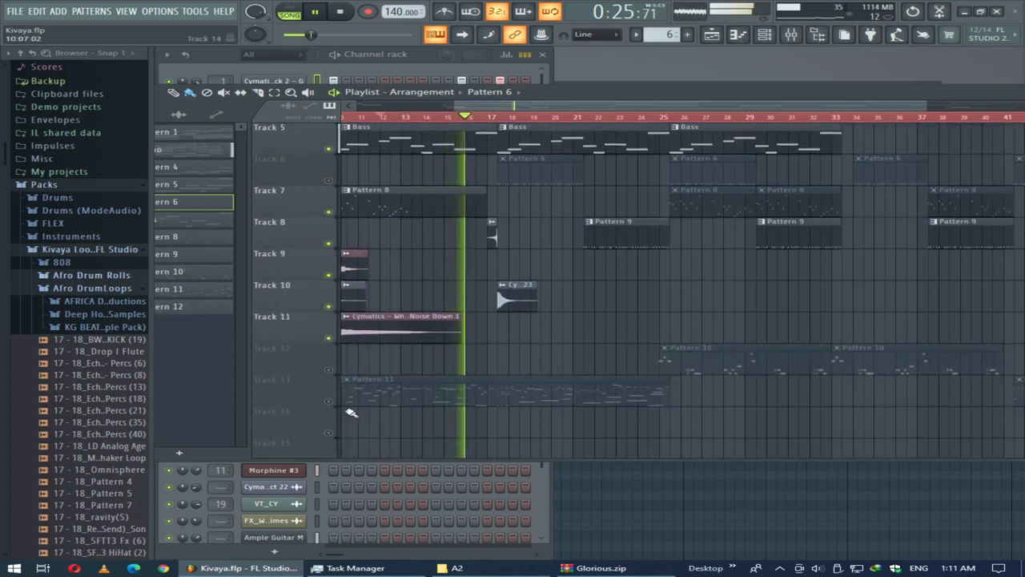
left_click(329, 369)
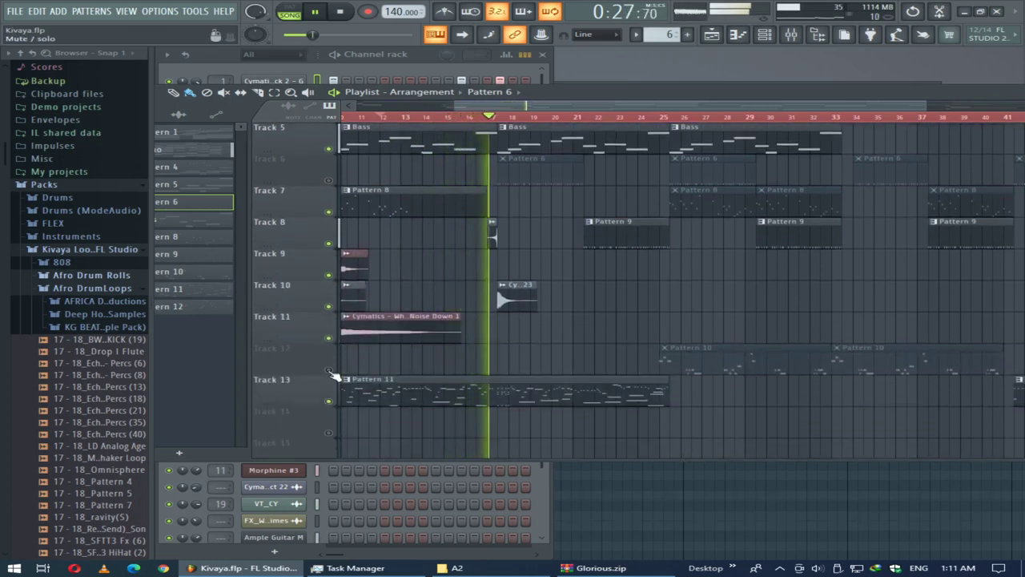
left_click(329, 370)
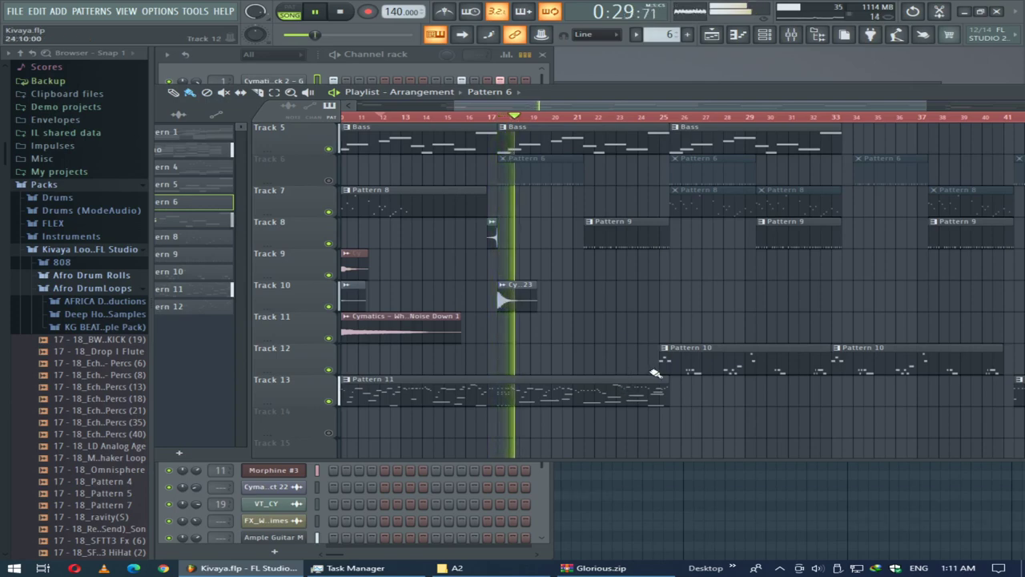
Select Pattern 10, switch playback to pattern mode and move the Playlist off the Channel rack.
left_click(693, 366)
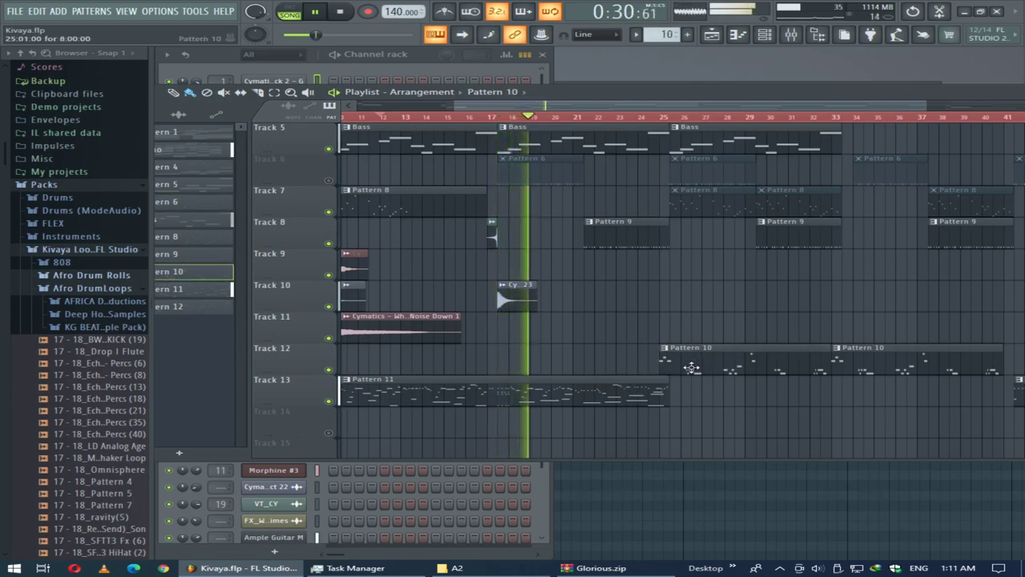
left_click(285, 15)
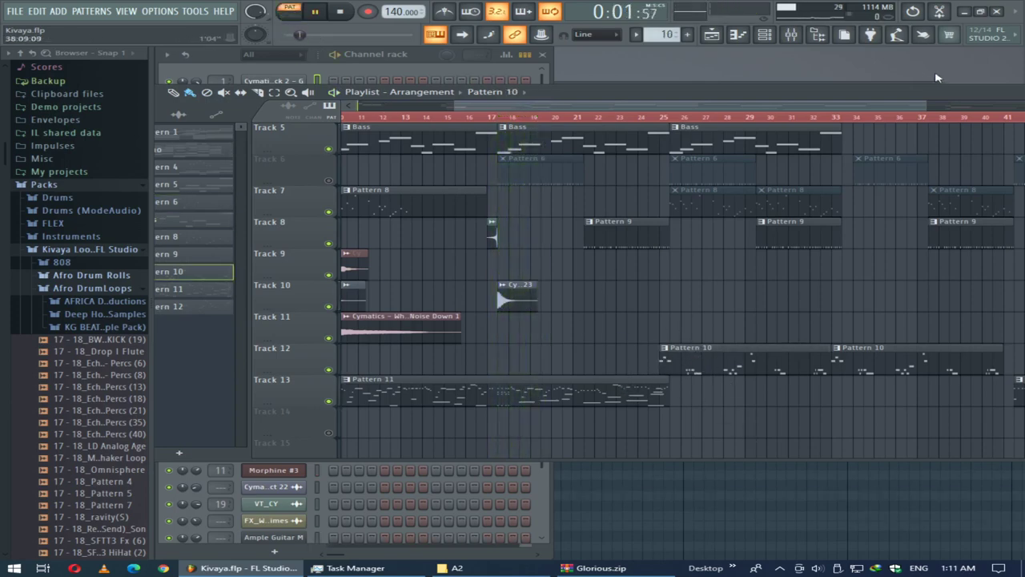
left_click_drag(888, 92, 875, 500)
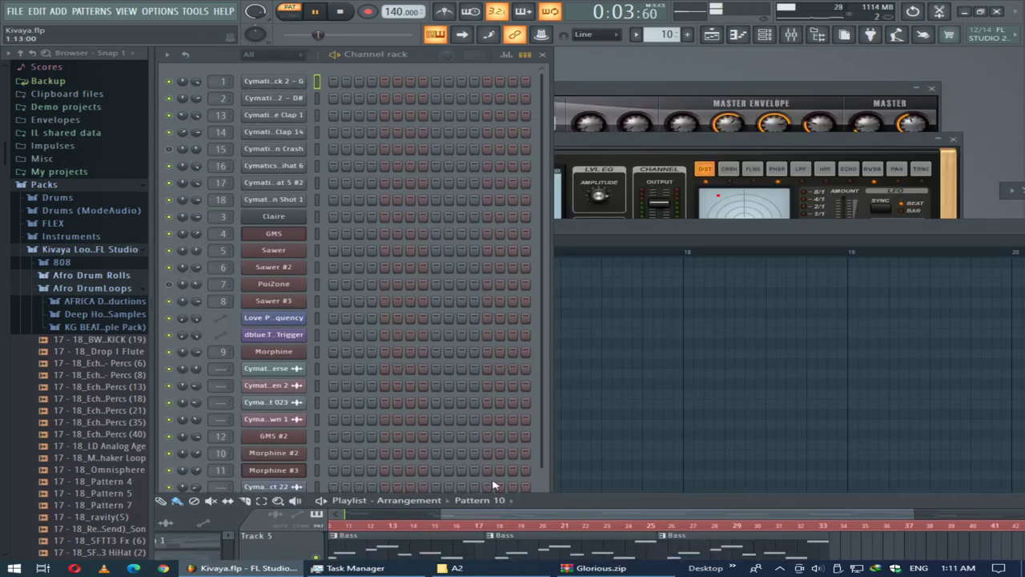
Open the guita channel's Kontakt instrument and move its window to show the loaded F072 Nylon 4way patch.
scroll(494, 484, "down", 4)
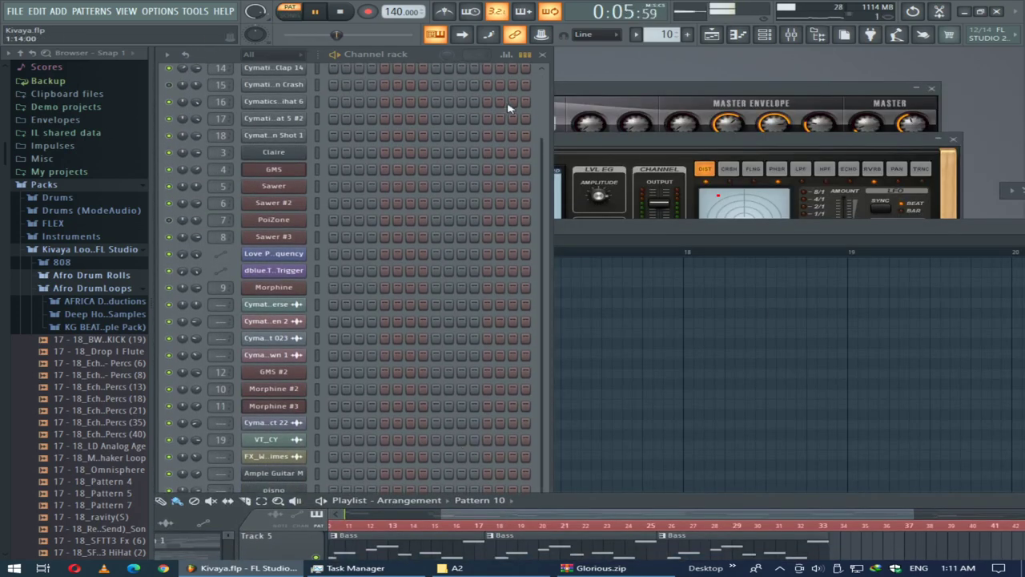
left_click(544, 110)
scroll(370, 453, "down", 3)
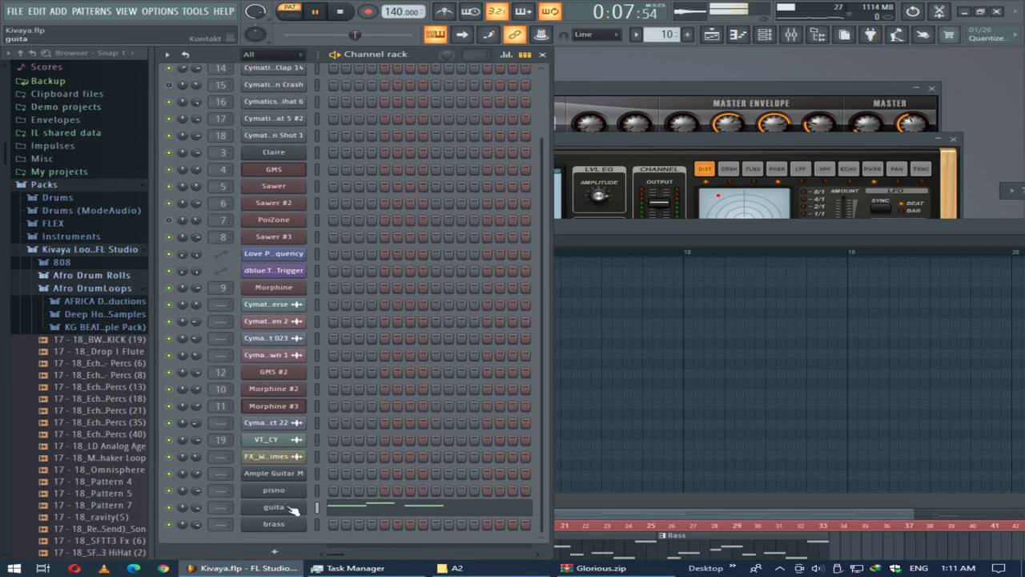
left_click(293, 509)
left_click_drag(952, 138, 487, 69)
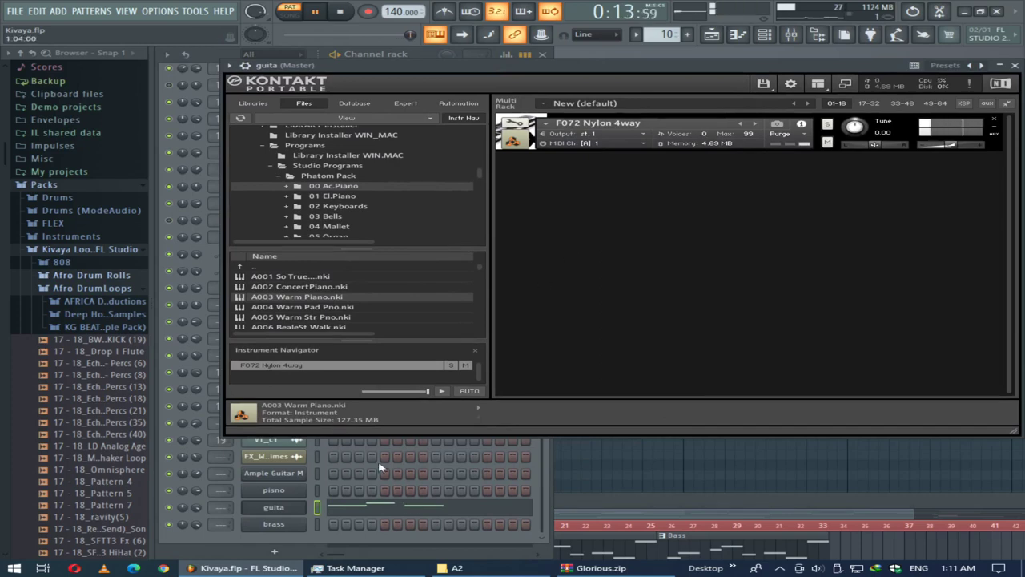
Open the guita channel's Piano roll for Pattern 10 and examine its notes and velocities from bar 1 to about bar 9 during playback.
left_click(436, 509)
double_click(429, 232)
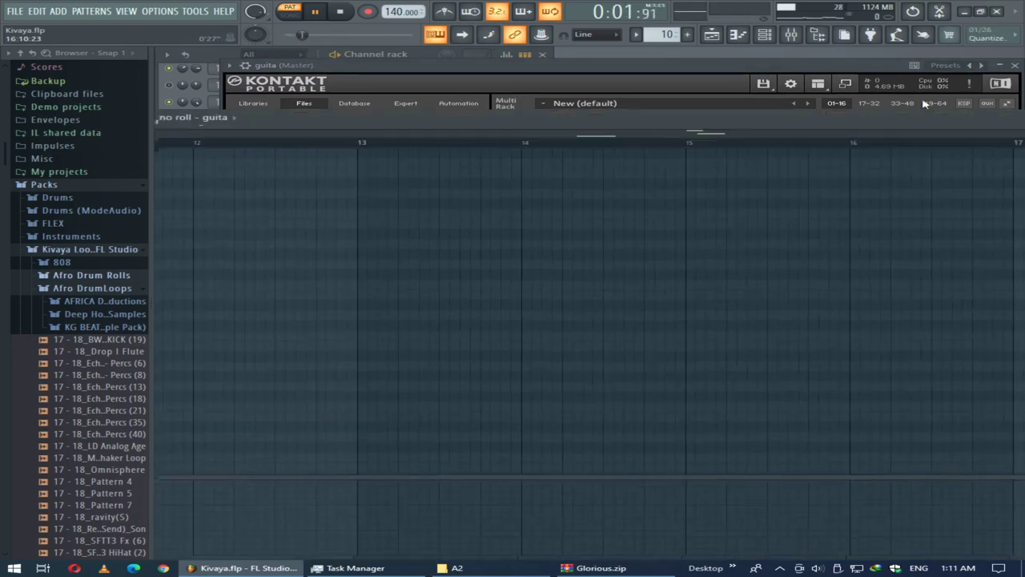
double_click(393, 78)
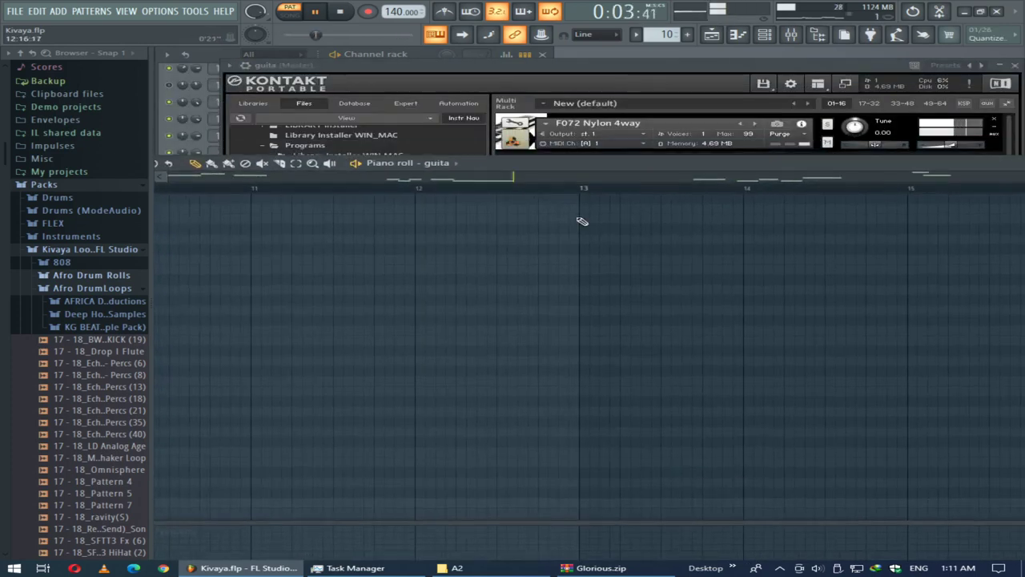
right_click(547, 322, "ctrl")
left_click_drag(550, 163, 634, 46)
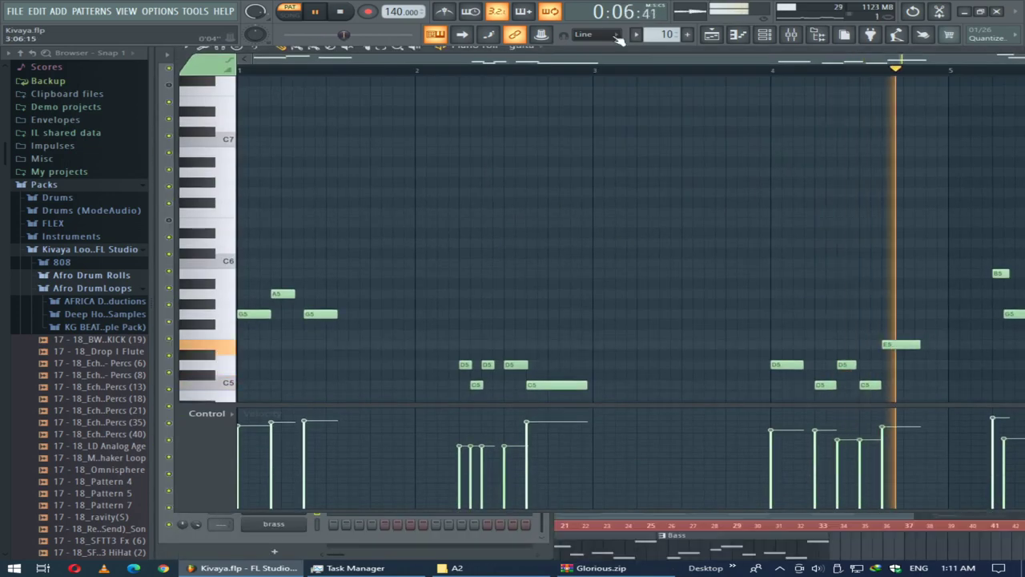
left_click(232, 415)
left_click(236, 448)
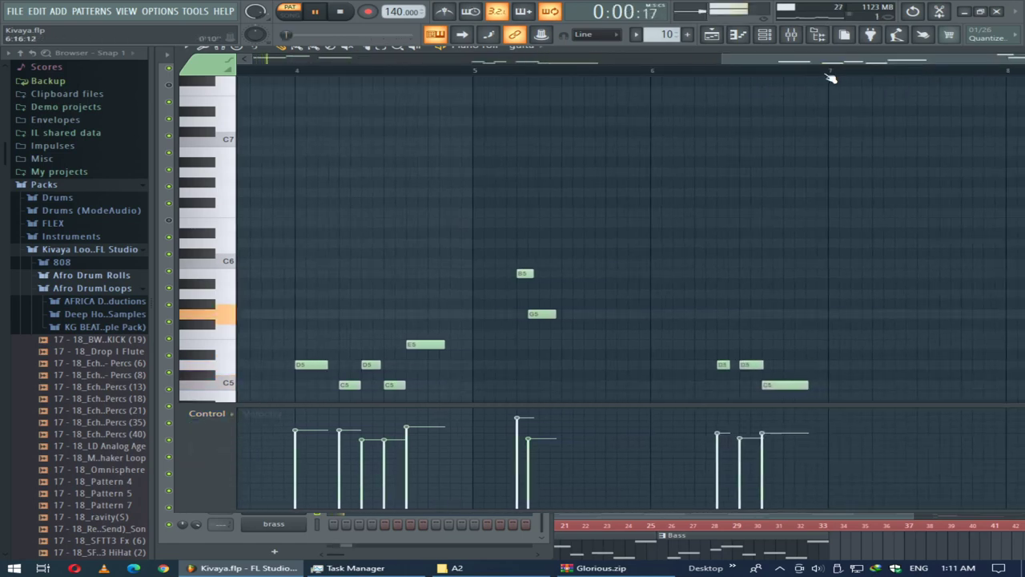
left_click_drag(798, 61, 966, 64)
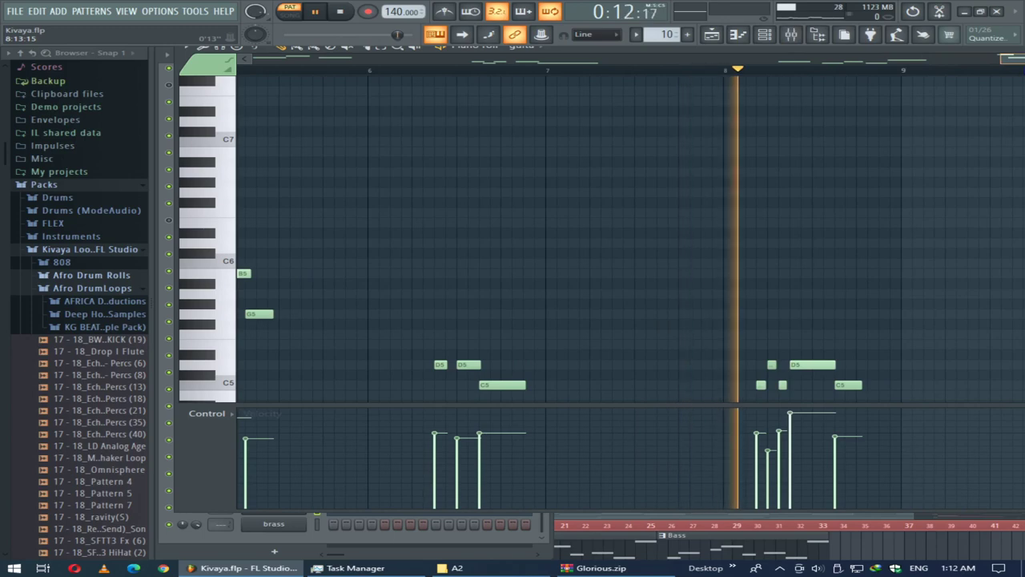
Switch playback to song mode, move the Piano roll down and close the Kontakt and other open instrument windows.
left_click(289, 11)
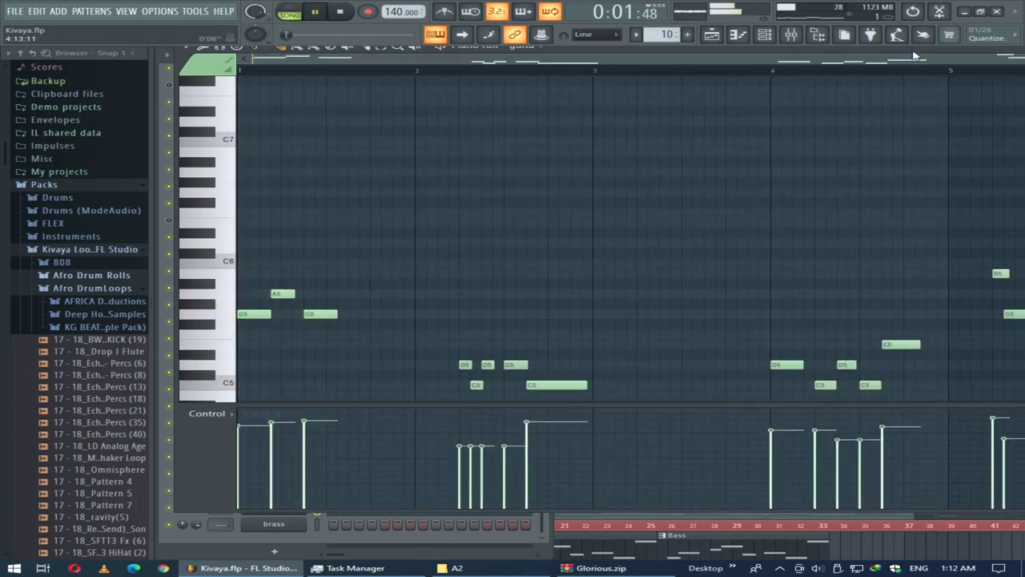
left_click_drag(914, 53, 700, 425)
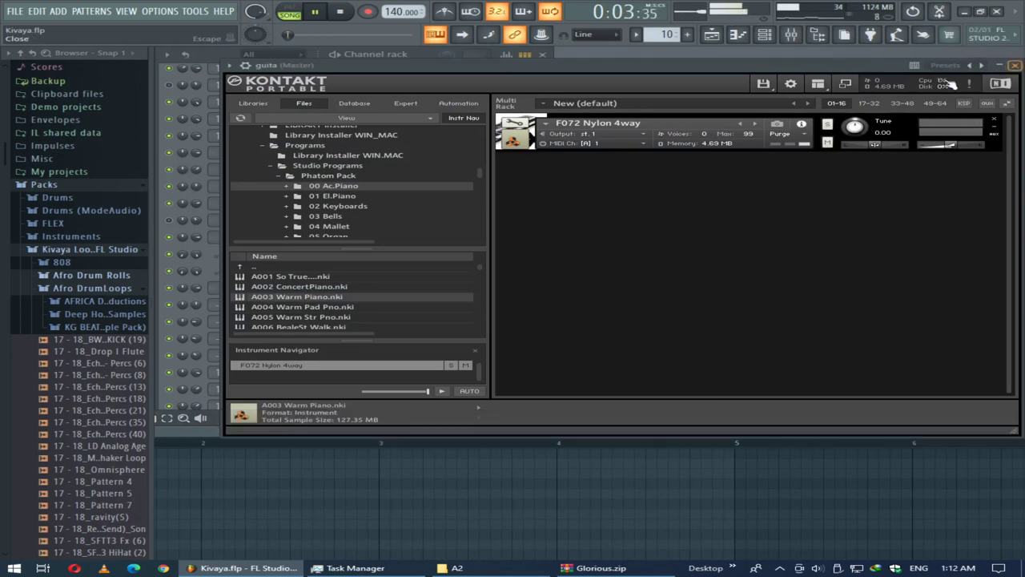
left_click(1016, 67)
left_click(955, 143)
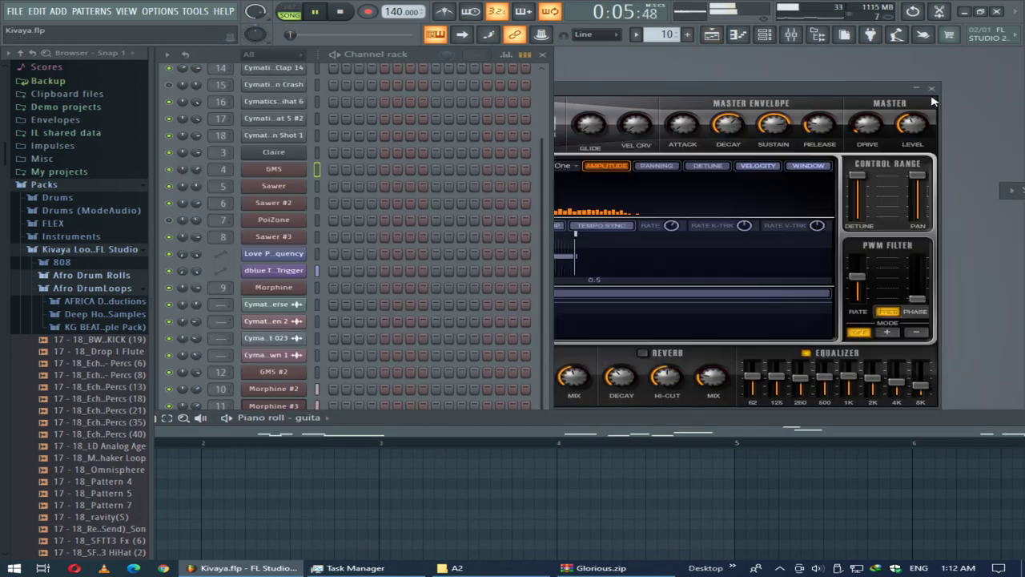
left_click(931, 88)
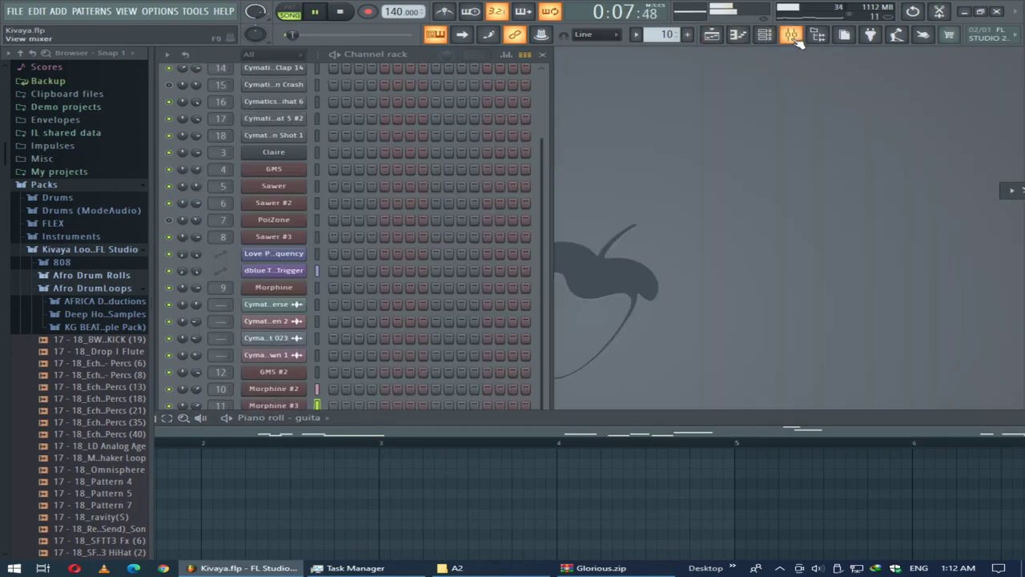
Open the Mixer, select the Master track and inspect its Fruity Wrapper effect.
key("F9")
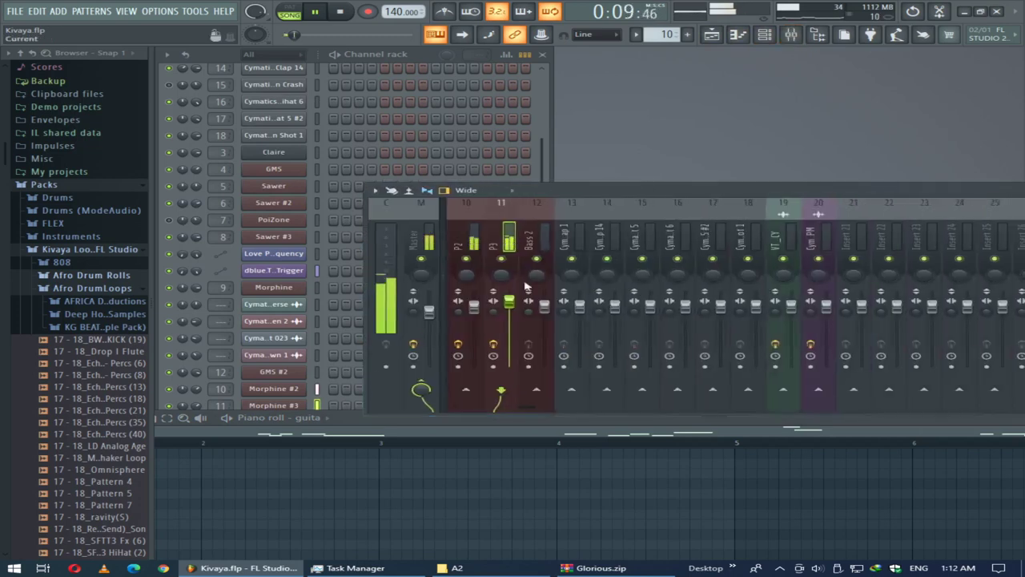
left_click_drag(632, 197, 462, 82)
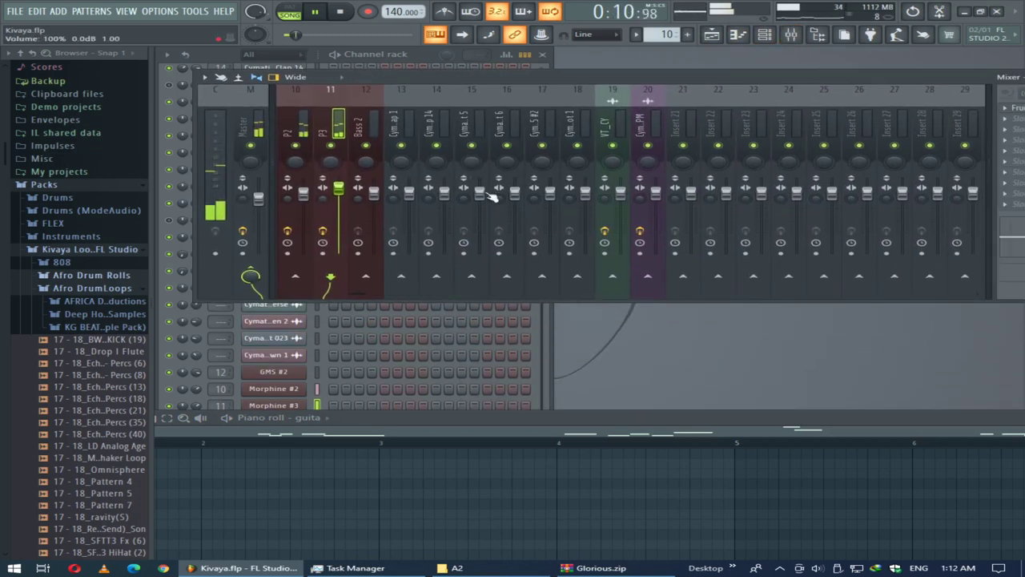
left_click(254, 158)
left_click_drag(655, 86, 542, 93)
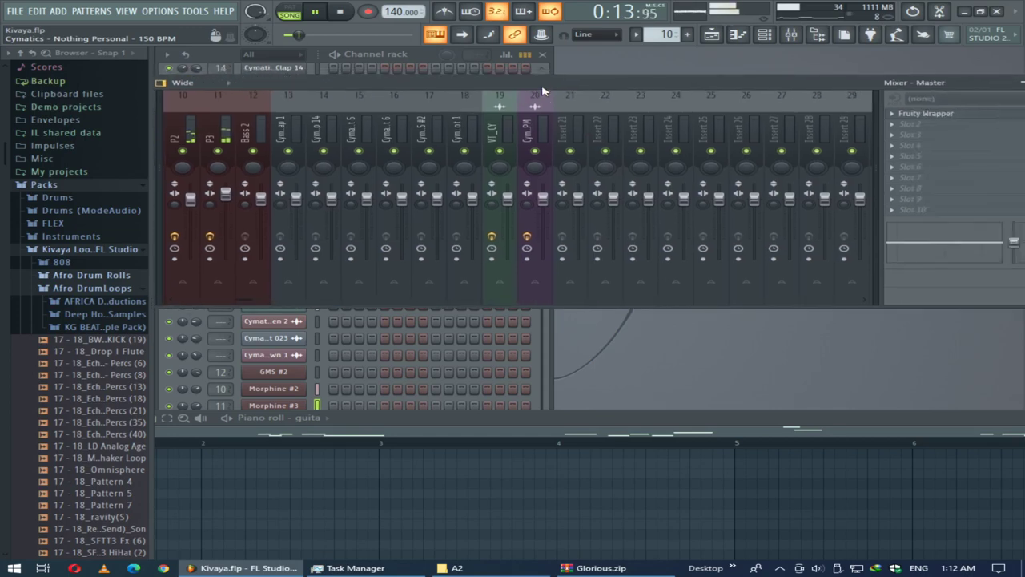
left_click(946, 116)
left_click(746, 81)
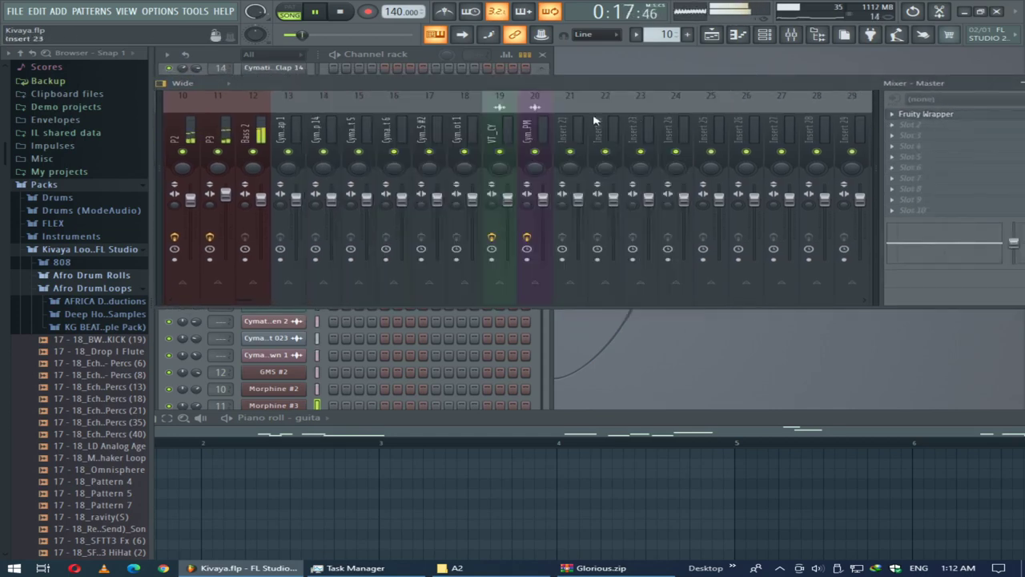
Review the Mixer effect slots of P2, P3, Bass 2, the Grime Clap 1 insert and insert 20.
left_click_drag(458, 82, 542, 78)
left_click(260, 132)
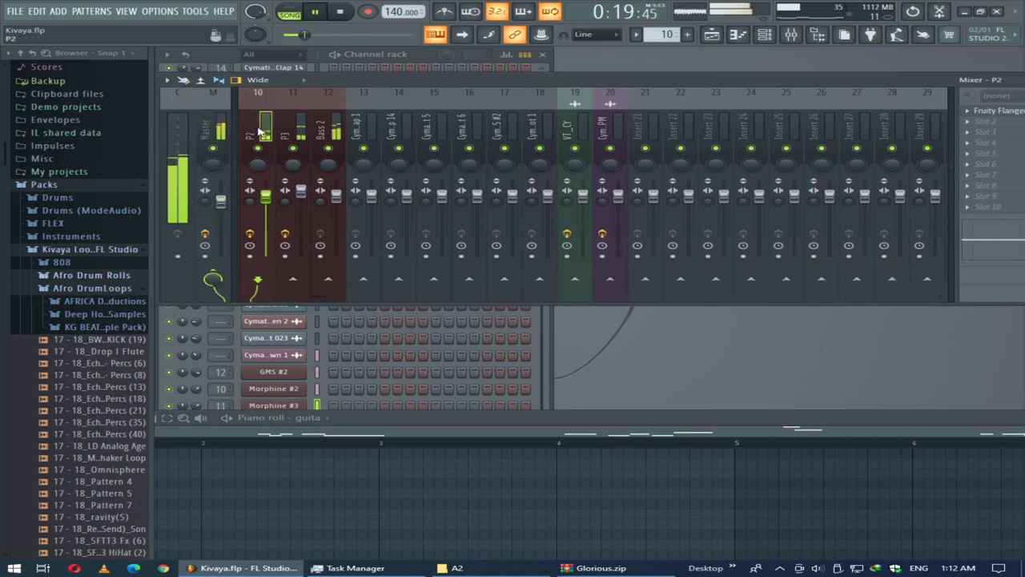
left_click(292, 138)
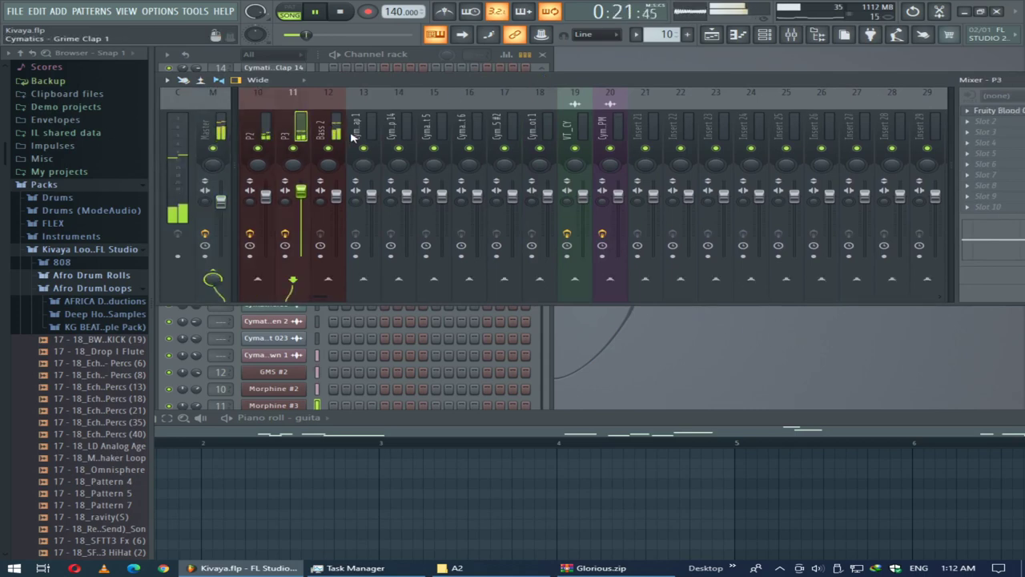
left_click(337, 125)
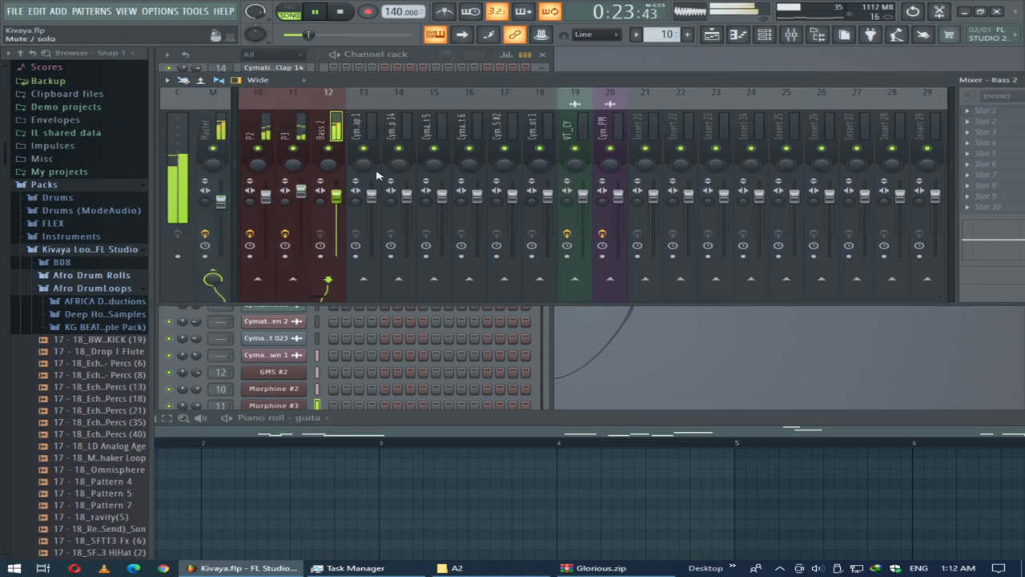
left_click(370, 134)
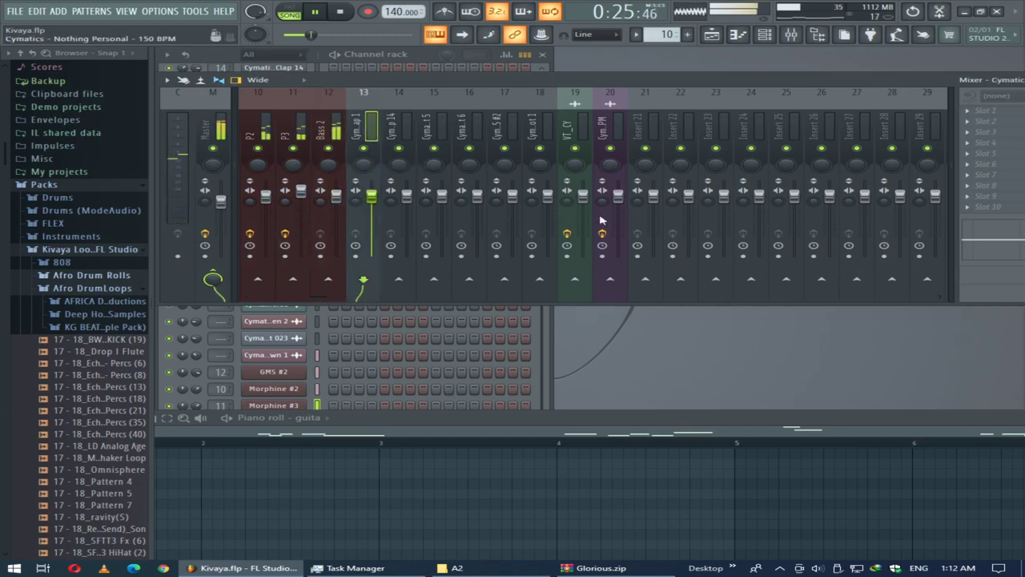
left_click(619, 129)
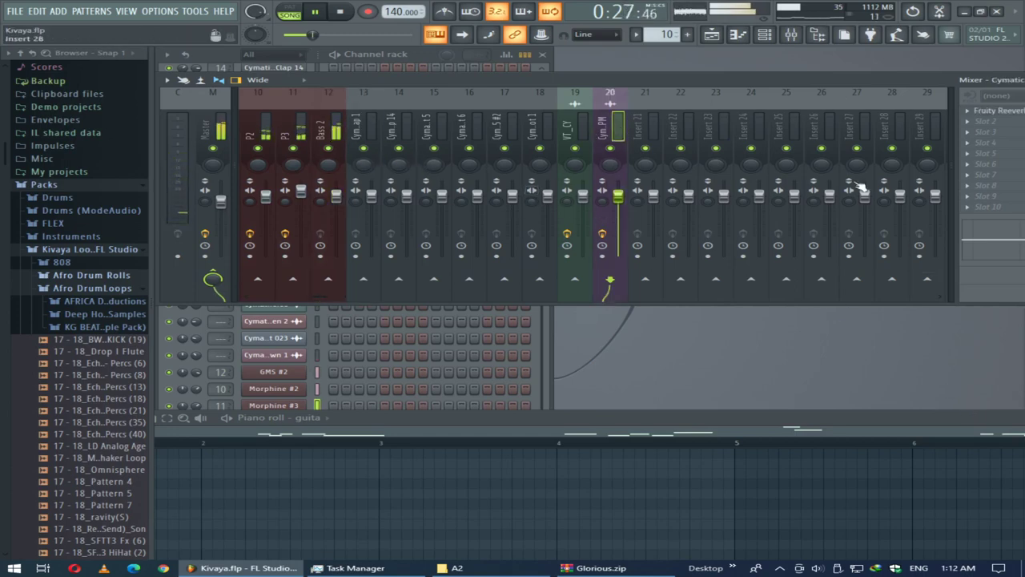
Bring the Playlist back into view, unmute Track 6 and play the song from bar 1.
left_click_drag(769, 80, 817, 64)
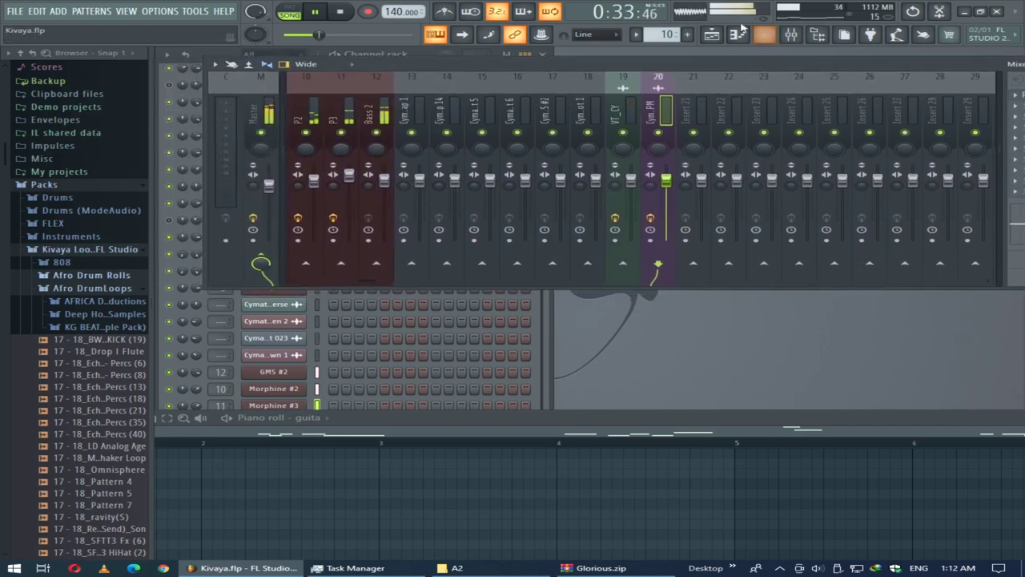
left_click(713, 38)
left_click_drag(637, 501, 615, 56)
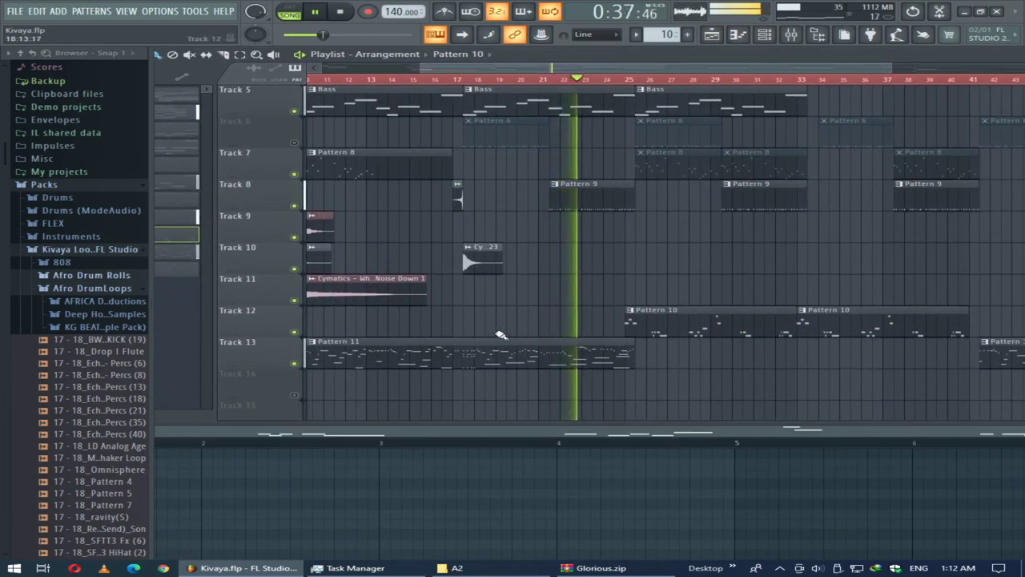
scroll(521, 336, "down", 2, "ctrl")
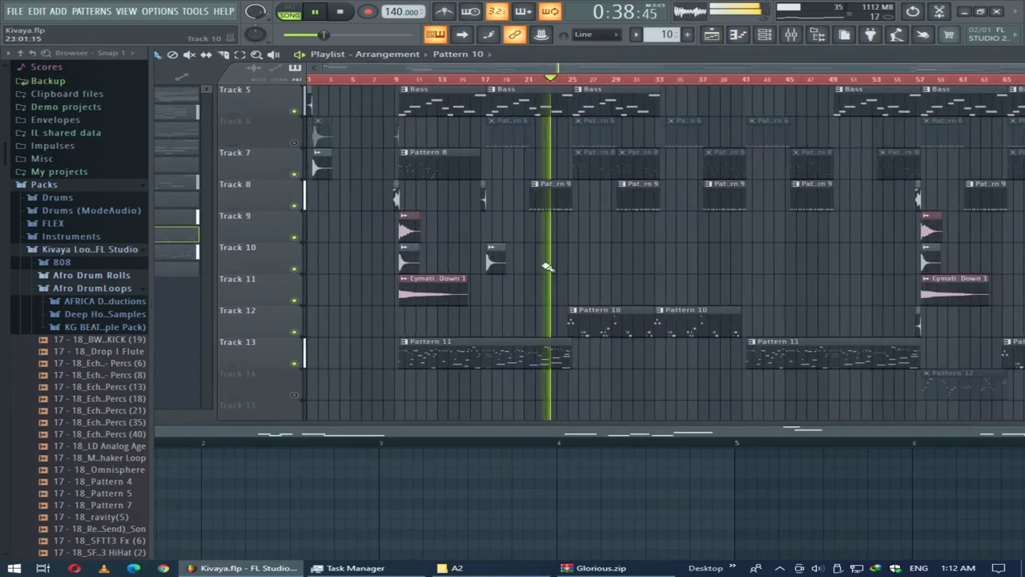
left_click(295, 143)
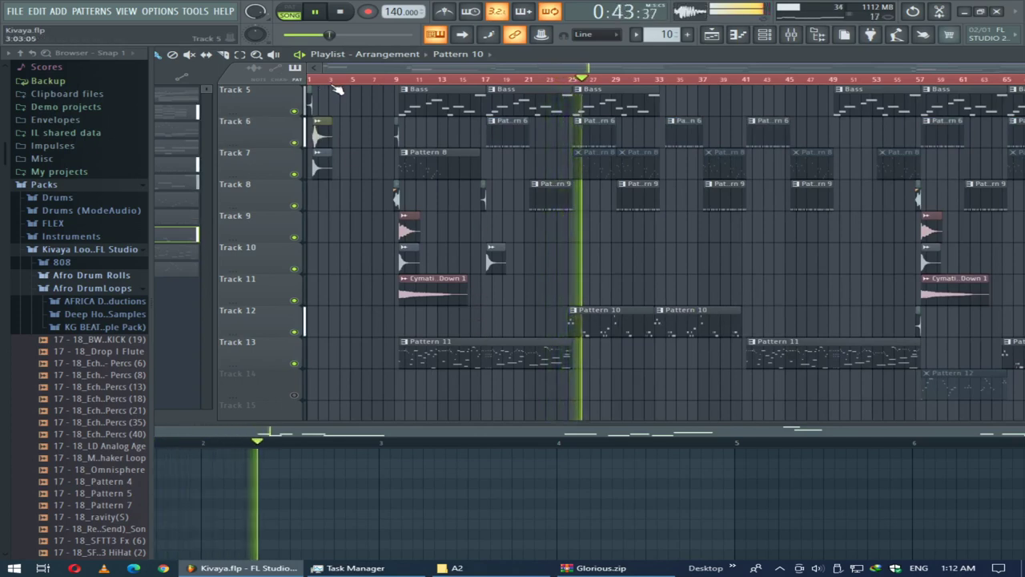
left_click_drag(326, 79, 212, 84)
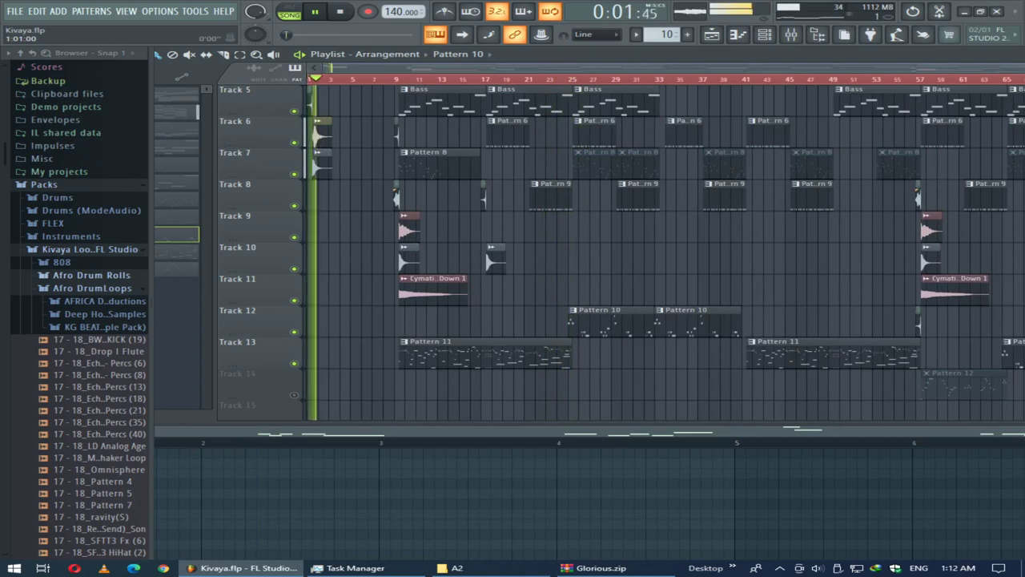